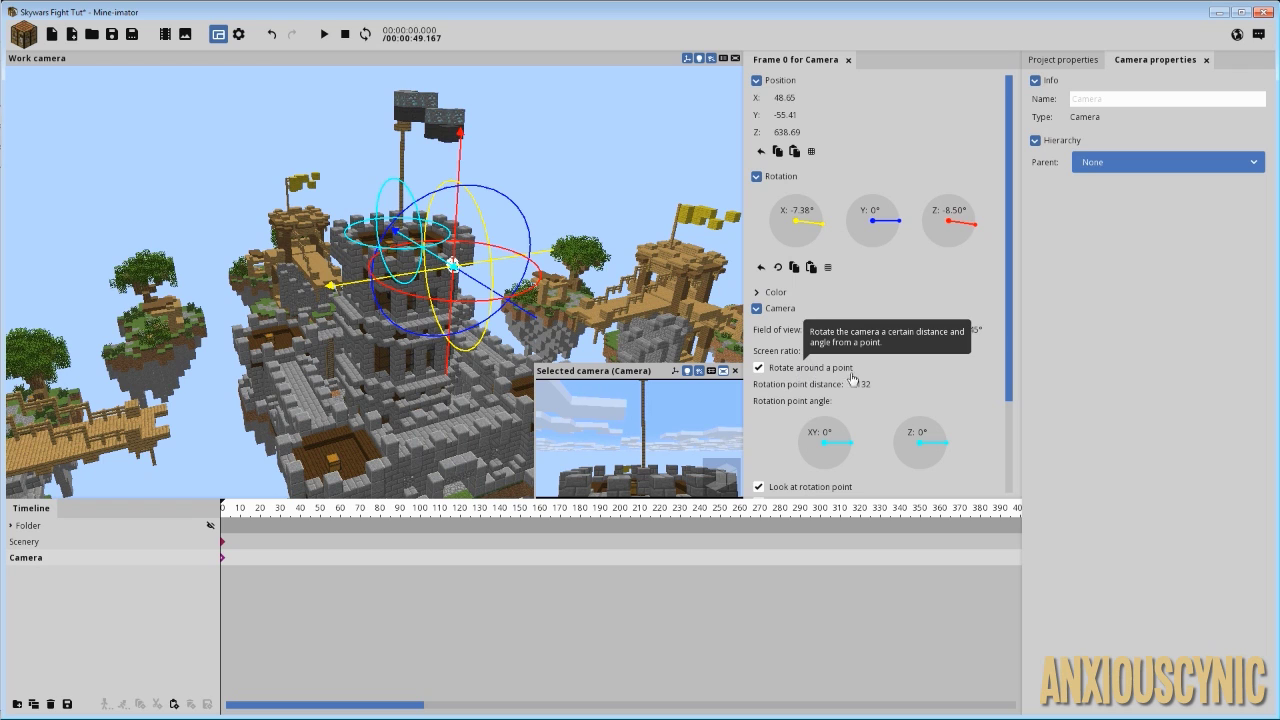
- Reset the camera's rotation-point angles to 0°, reset the rotation point distance, and turn off Rotate around a point
left_click(846, 442)
left_click(908, 442)
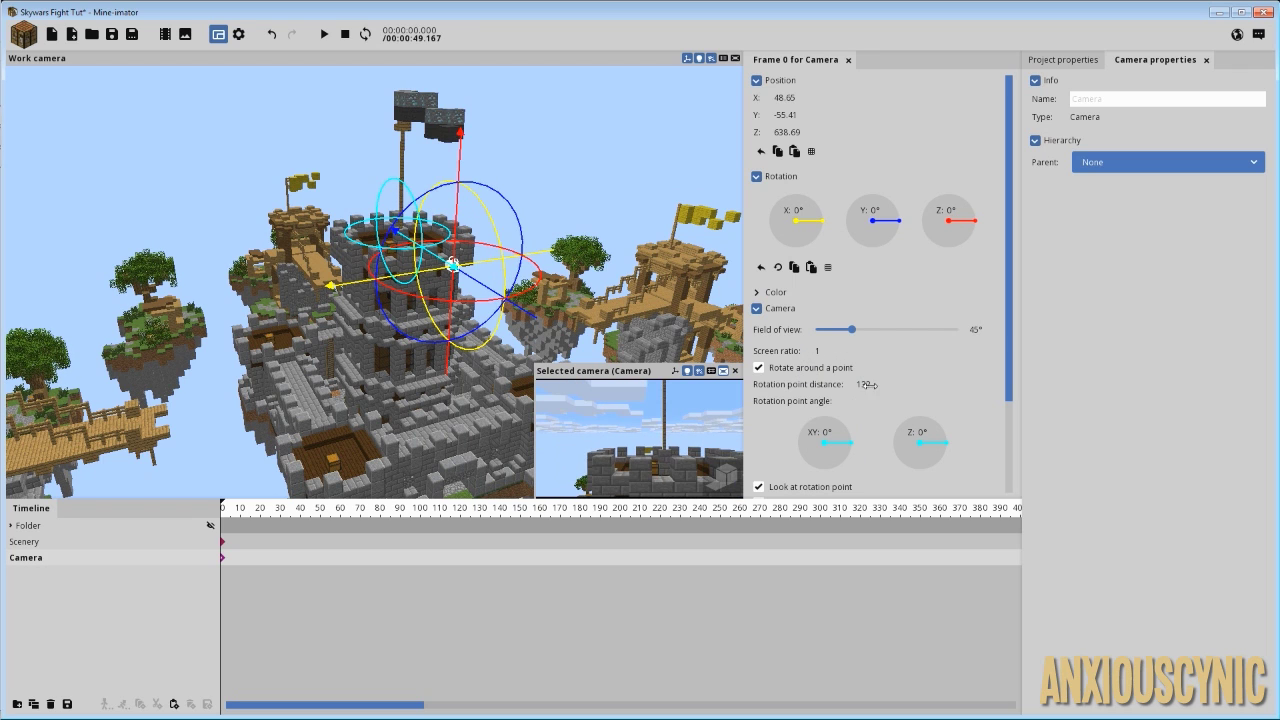
right_click(868, 385)
left_click(801, 368)
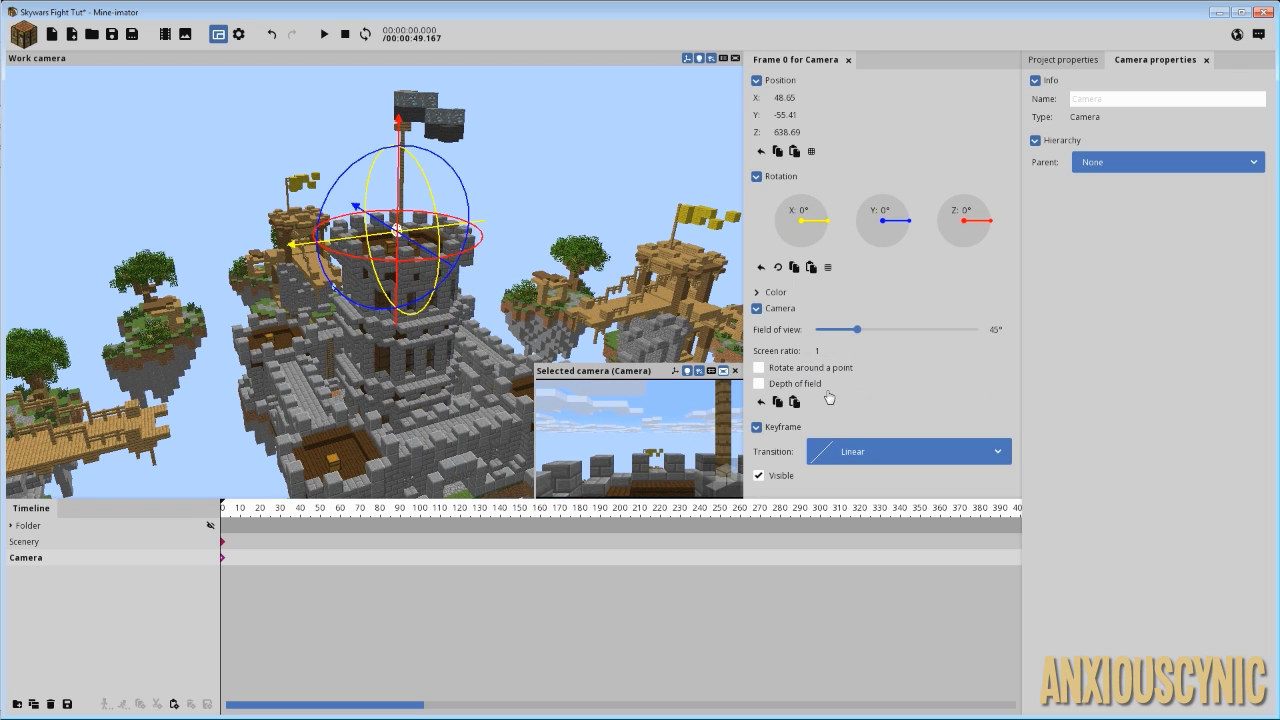
- Create a folder containing the camera and name it CameraController
left_click_drag(270, 206, 350, 209)
scroll(350, 209, "up", 6)
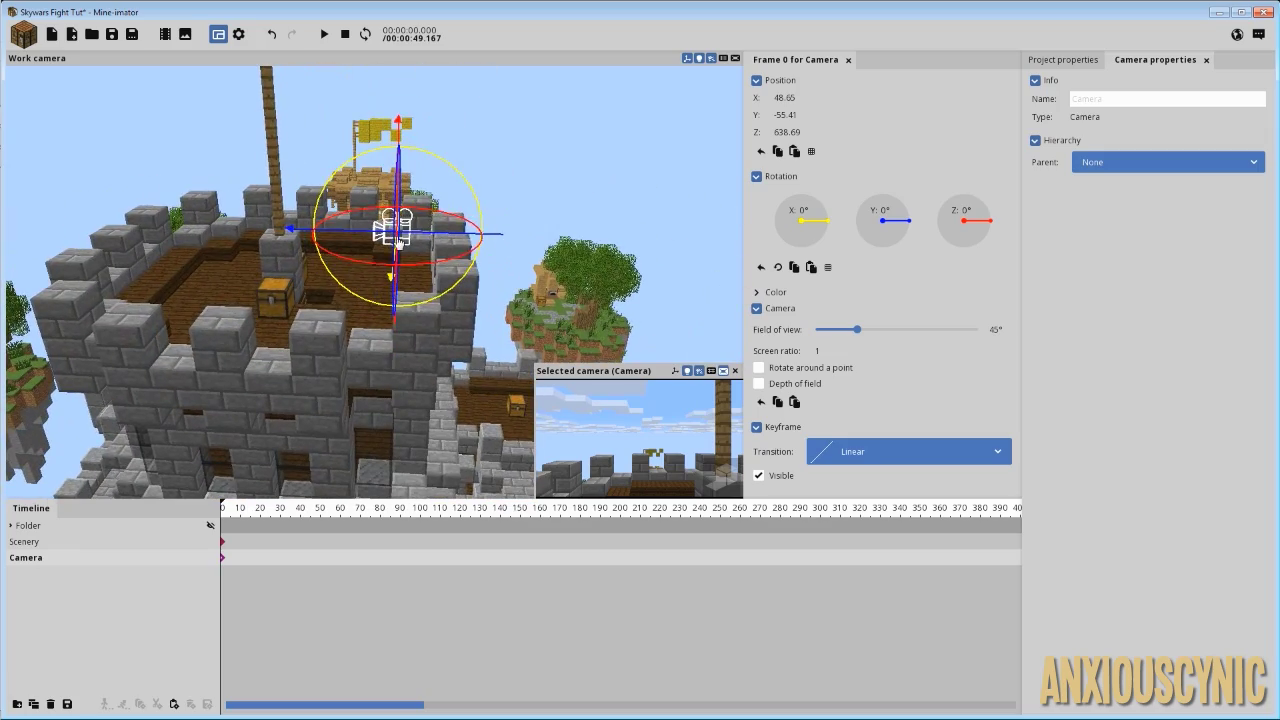
left_click_drag(549, 237, 490, 240)
mouse_move(572, 257)
left_mouse_down()
mouse_move(645, 255)
mouse_move(620, 275)
mouse_move(572, 259)
left_mouse_up()
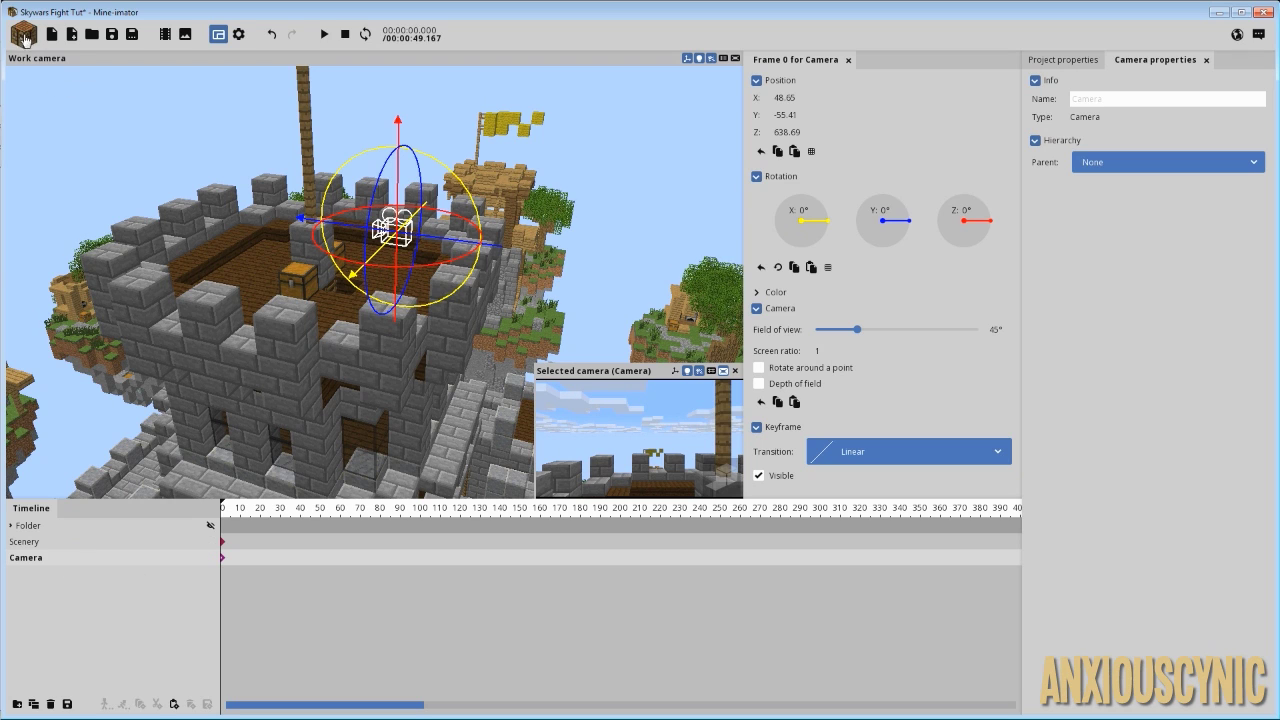
left_click(16, 705)
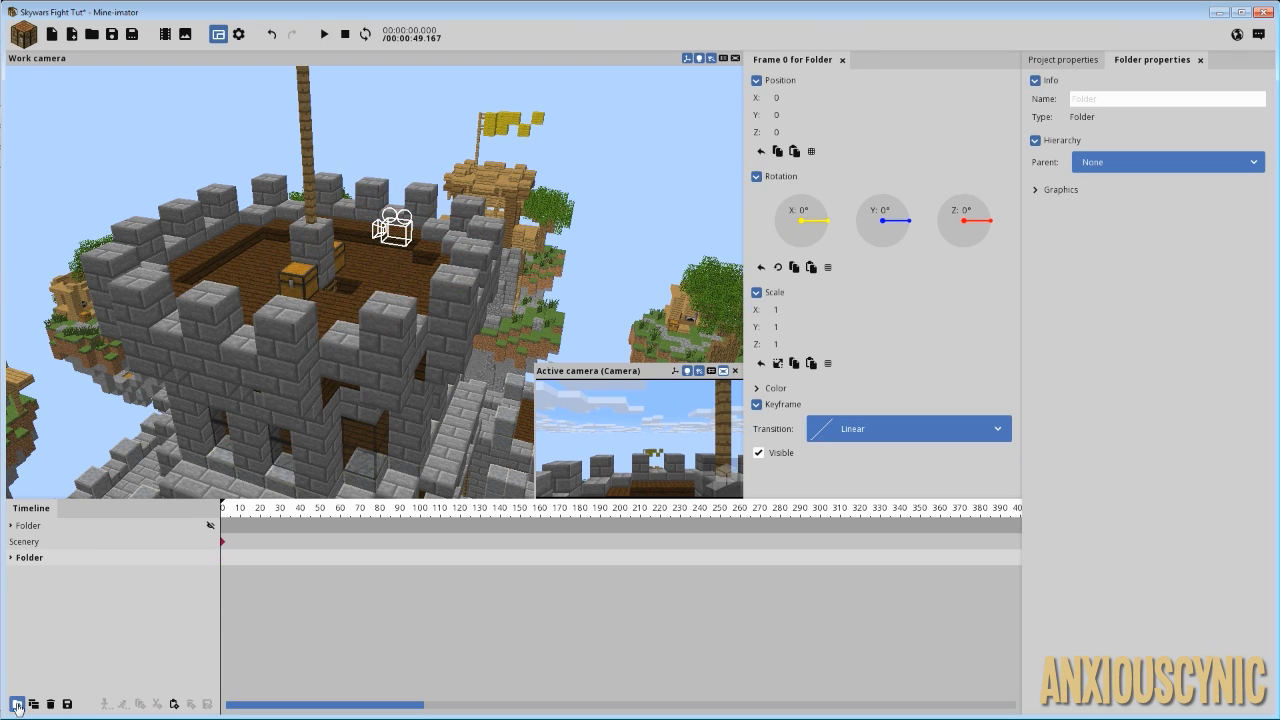
left_click(11, 558)
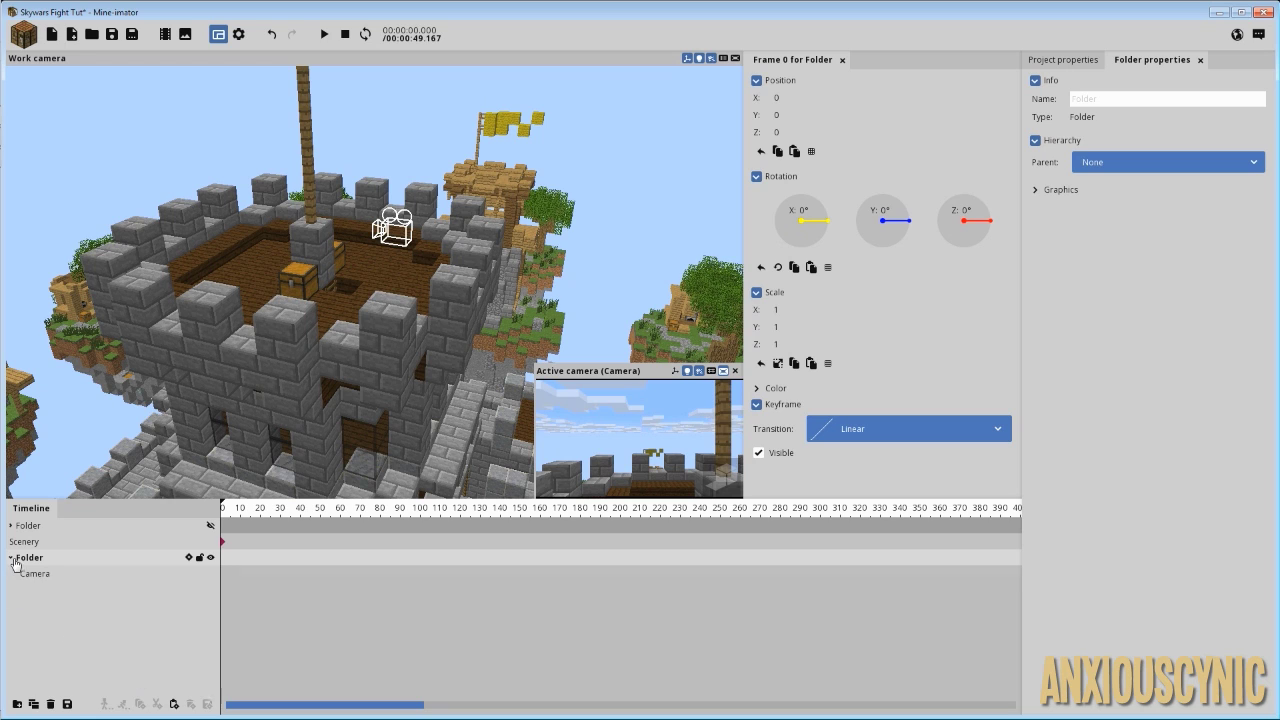
left_click(1092, 99)
type("CameraController")
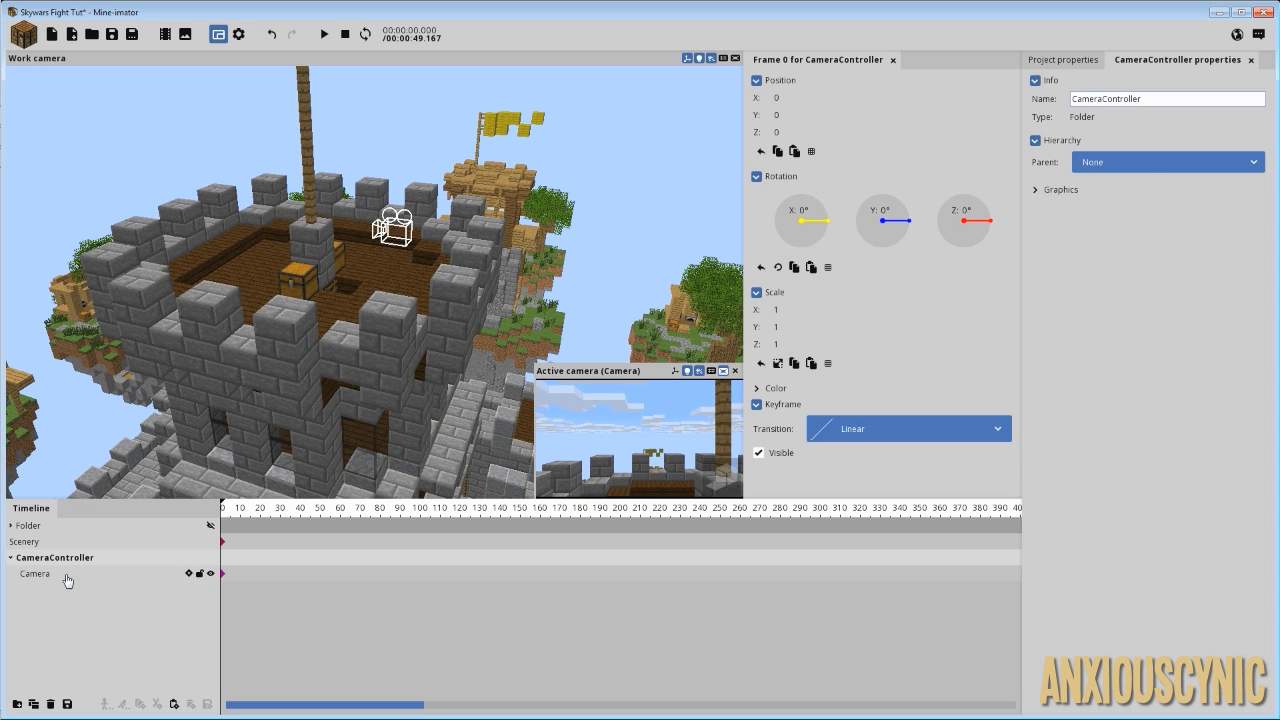
- Raise the CameraController folder from the castle's base to the tower roof, at about Z 612
left_click(61, 574)
left_click(60, 560)
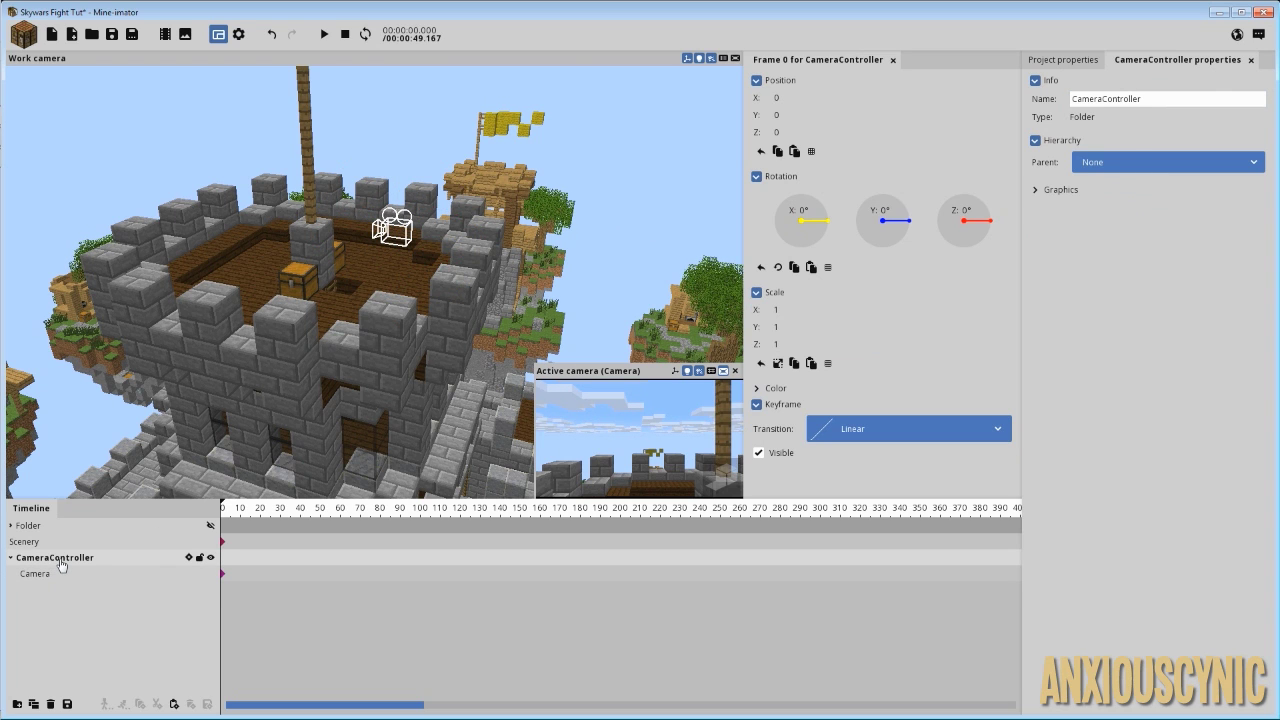
right_click_drag(367, 340, 403, 335)
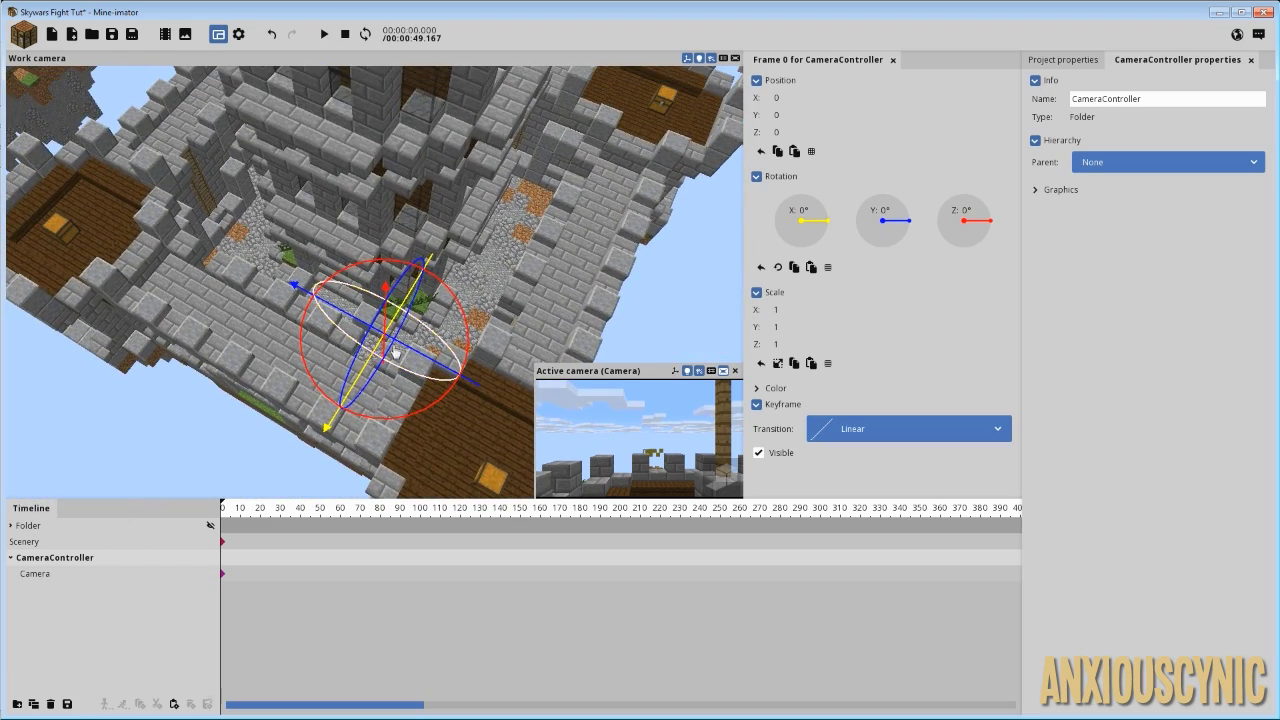
left_click_drag(386, 298, 421, 84)
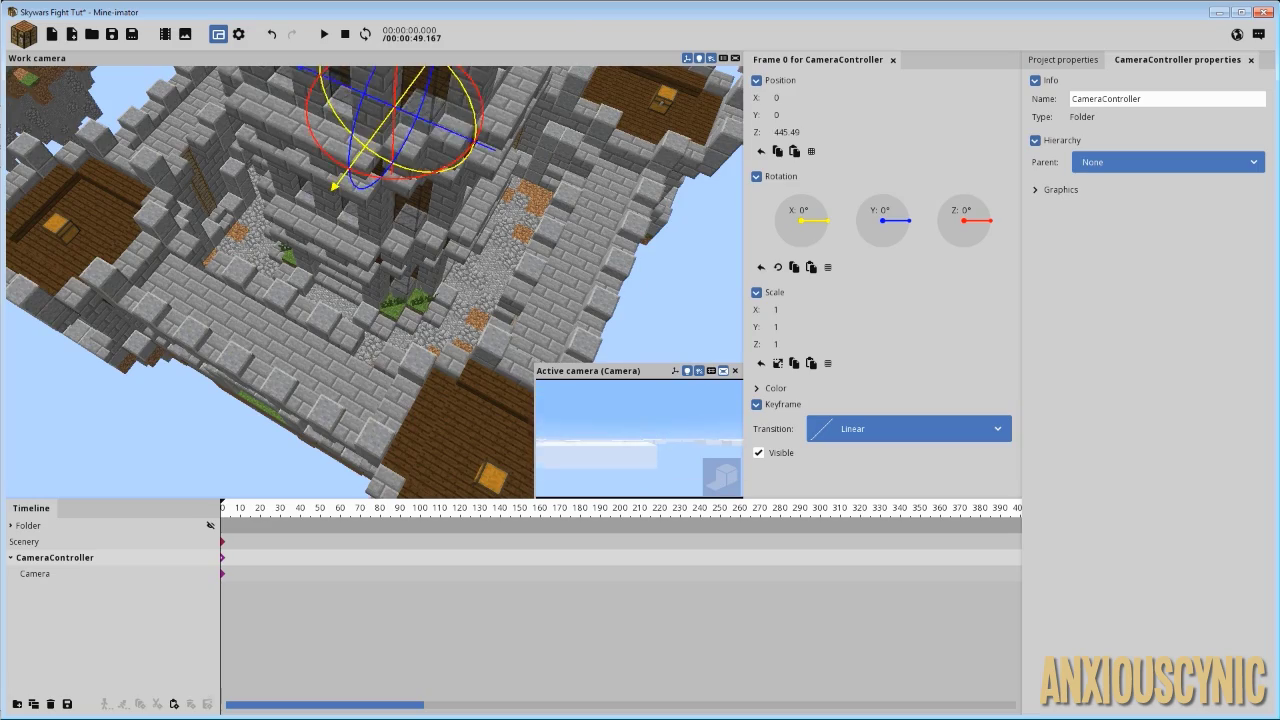
right_click_drag(482, 168, 369, 252)
left_click_drag(323, 300, 333, 128)
left_click_drag(414, 243, 307, 97)
left_click_drag(496, 159, 550, 270)
scroll(386, 151, "up", 5)
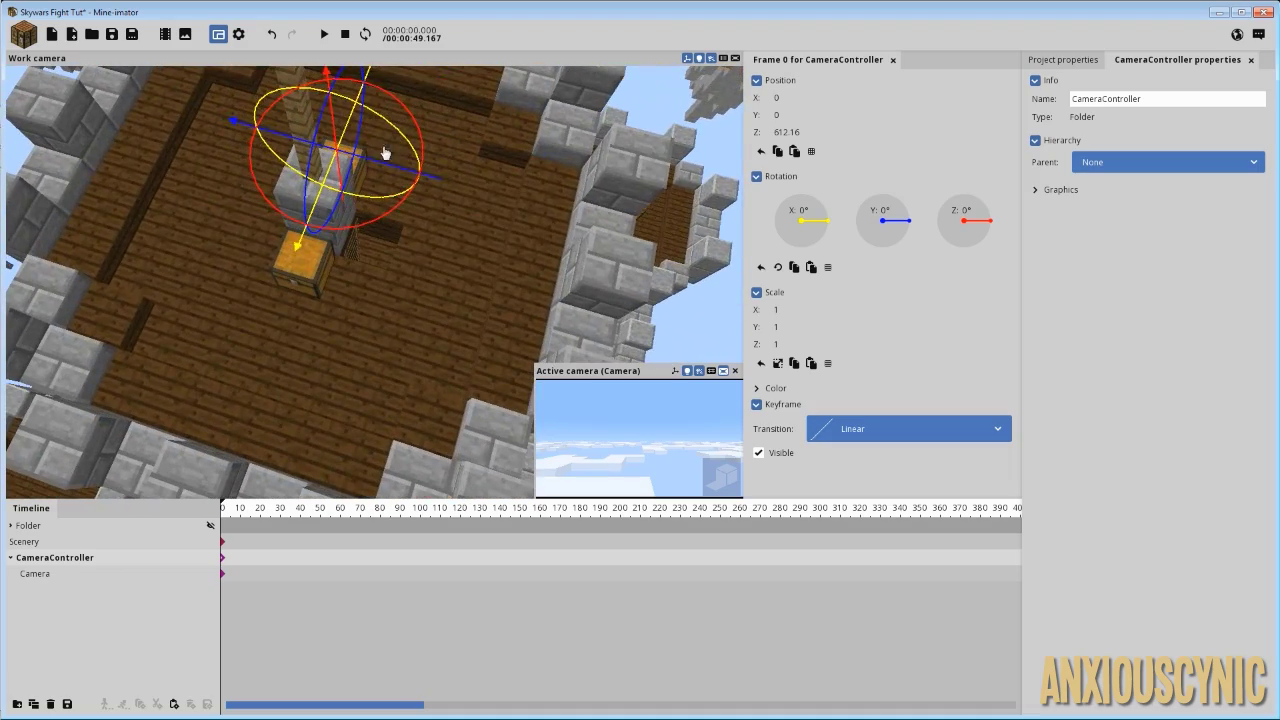
- Shift CameraController over the roof's central pillar, at about X 10.9 and Z 631
left_click_drag(348, 134, 329, 166)
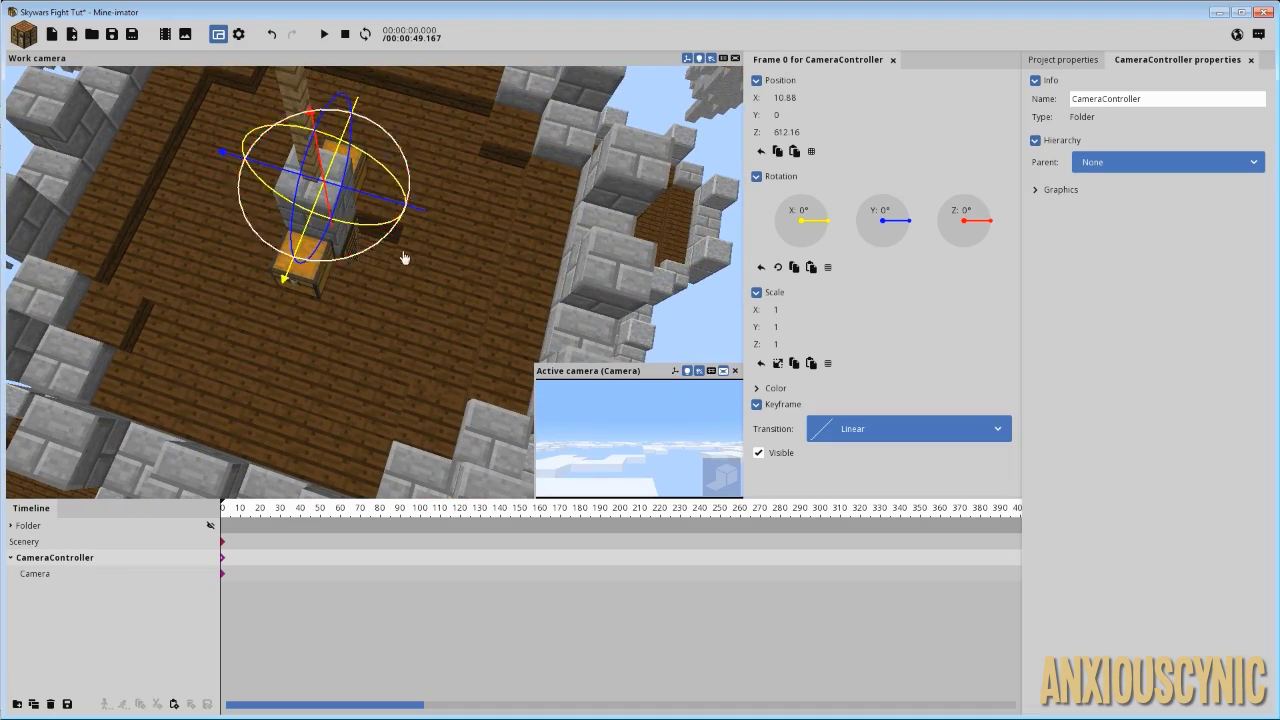
right_click_drag(404, 258, 322, 158)
left_click_drag(281, 142, 273, 85)
right_click_drag(468, 168, 400, 120)
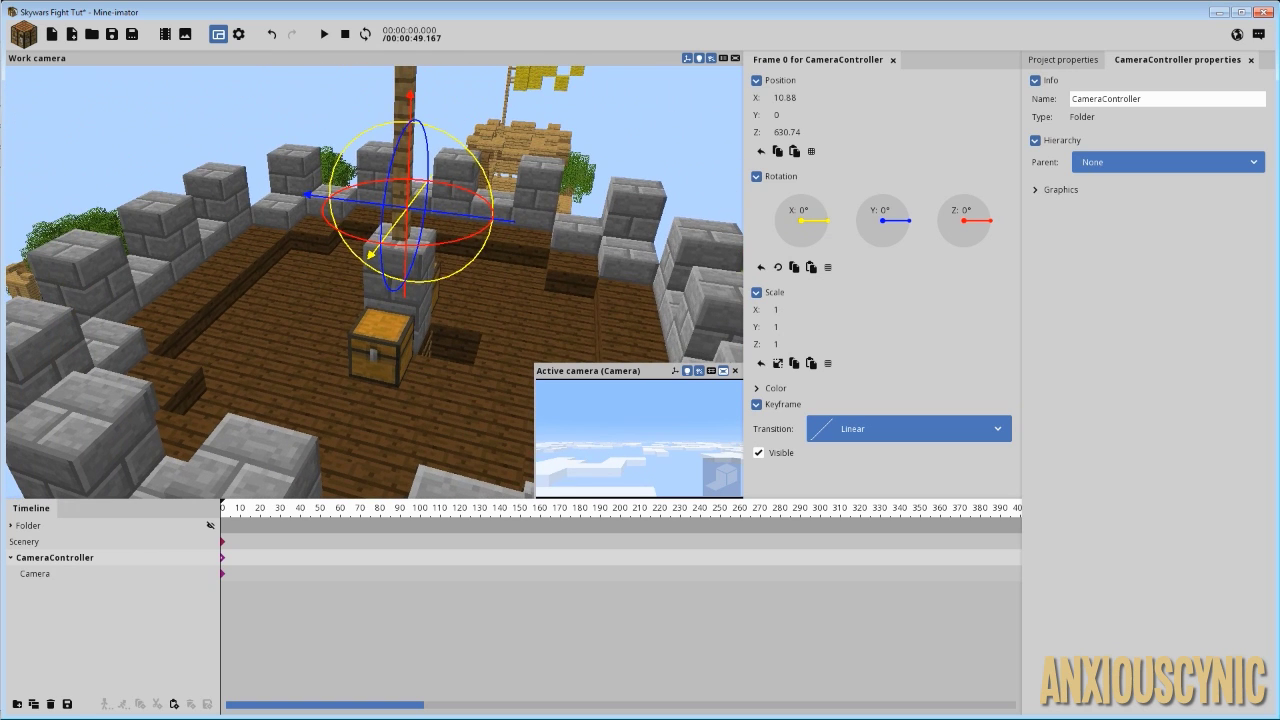
- Reset the camera's X, Y and Z position to 0 so it sits at its parent folder CameraController
left_click(92, 577)
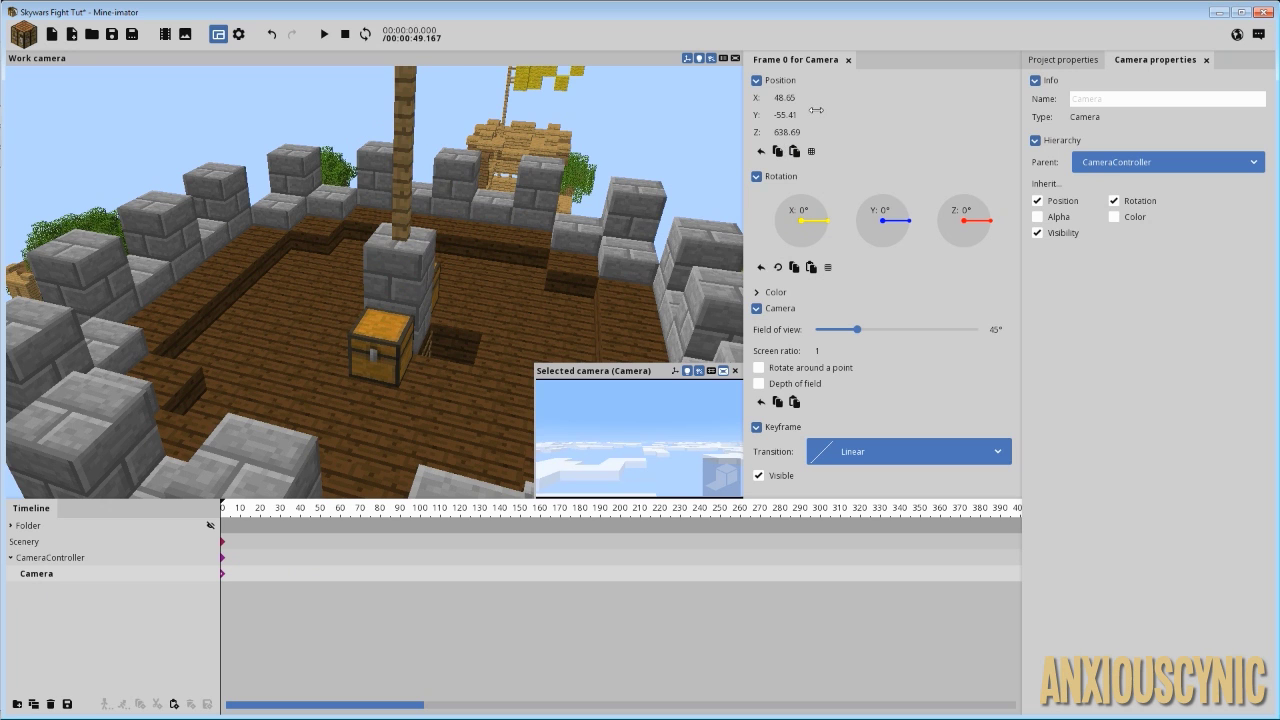
right_click_drag(520, 210, 515, 120)
right_click_drag(496, 278, 496, 278)
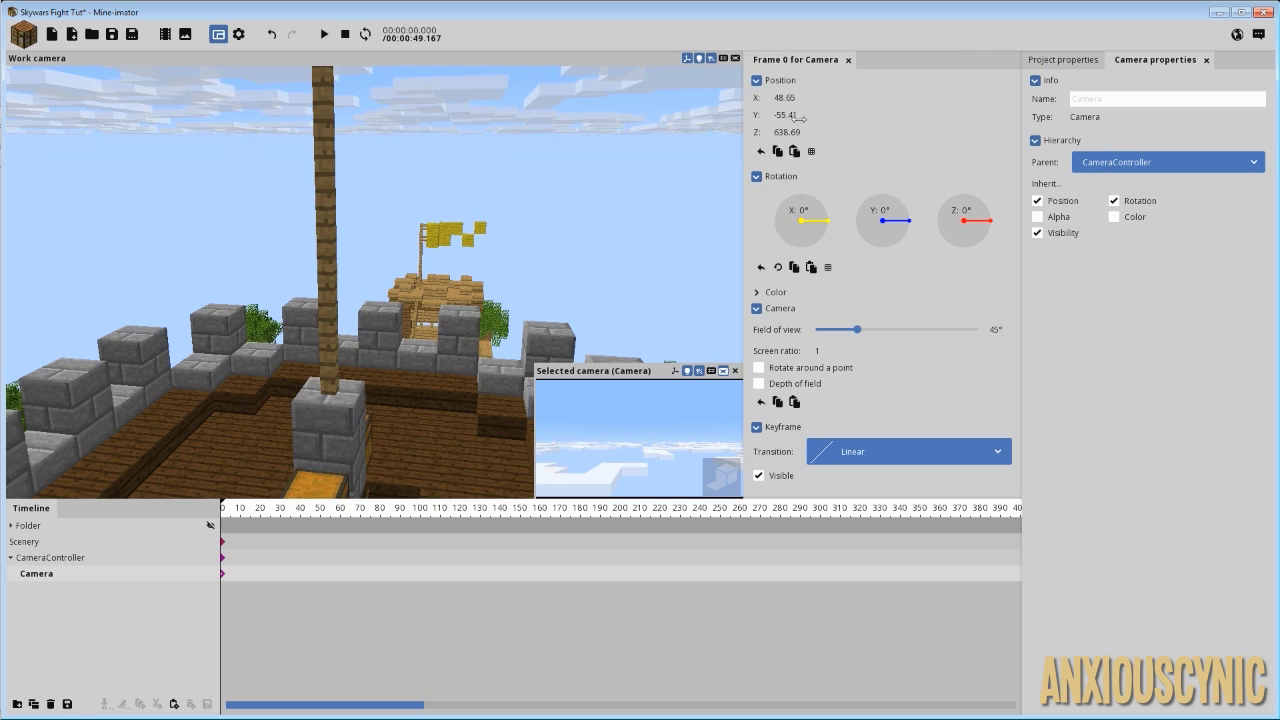
right_click(792, 133)
right_click(790, 116)
right_click(786, 97)
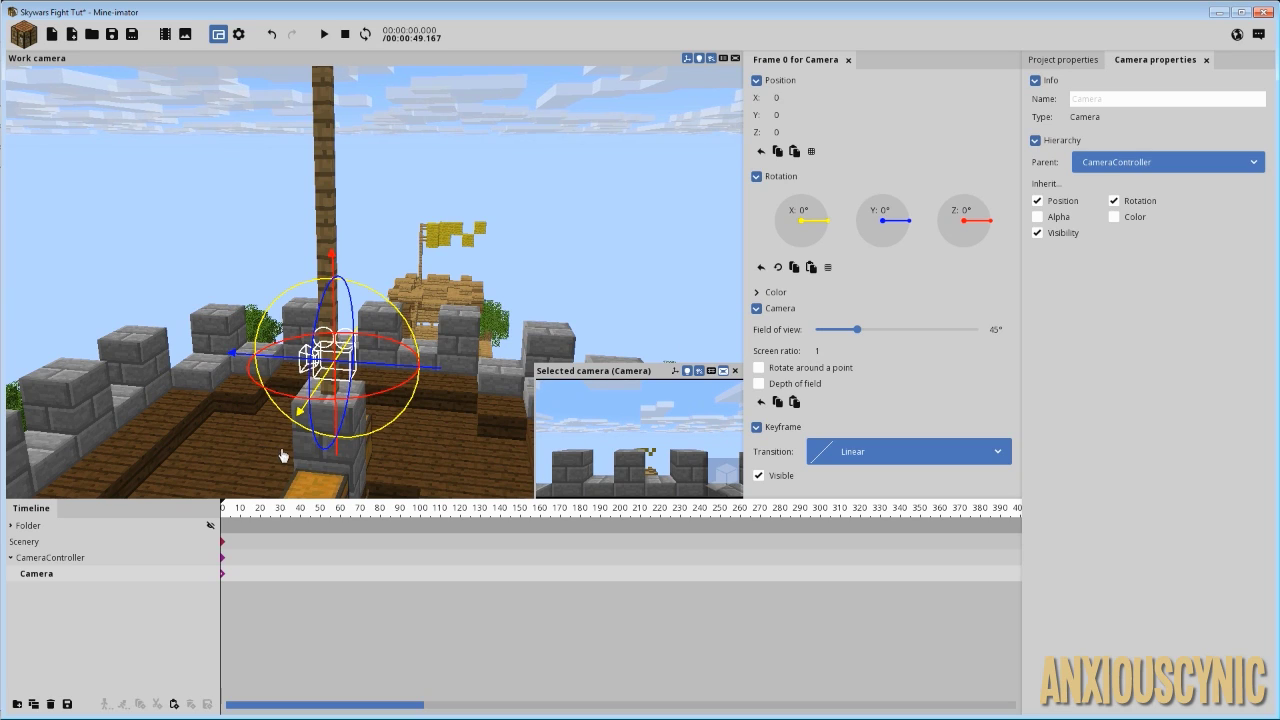
left_click_drag(485, 313, 455, 322)
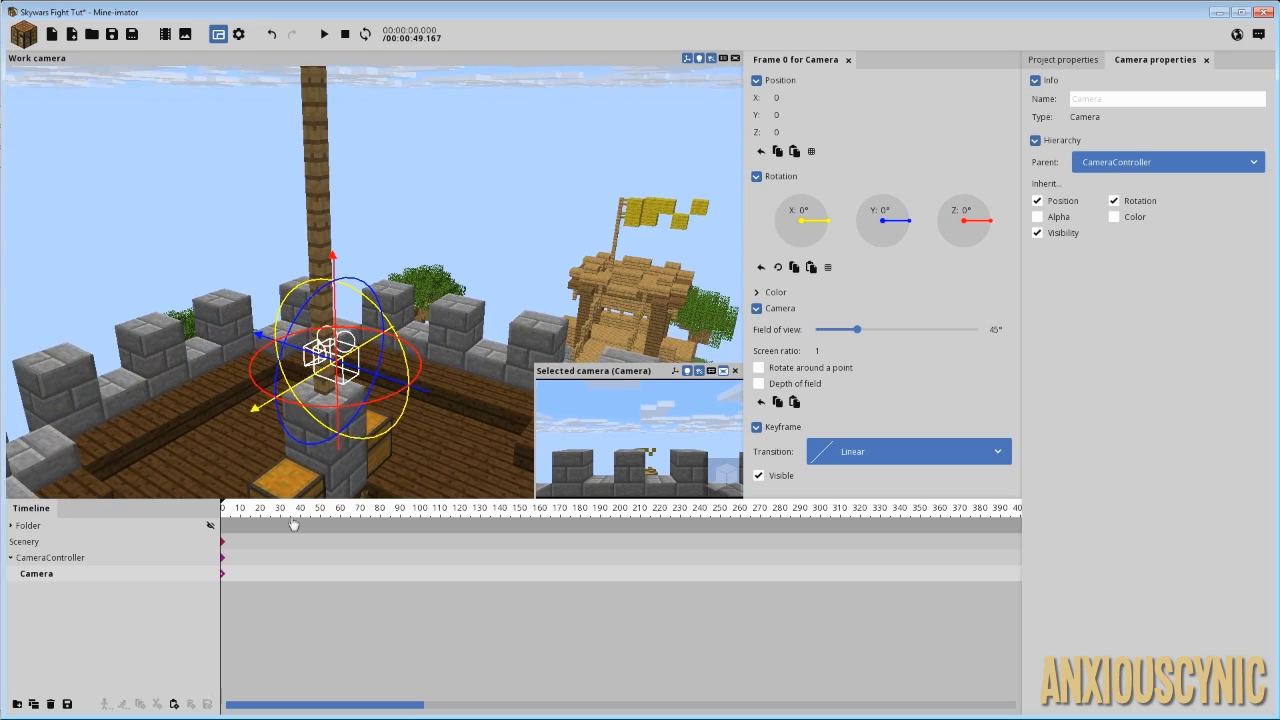
- Move CameraController together with its camera to about X 16.5 and Z 642 above the pillar
left_click(67, 562)
left_click_drag(338, 320, 341, 275)
left_click_drag(483, 289, 366, 326)
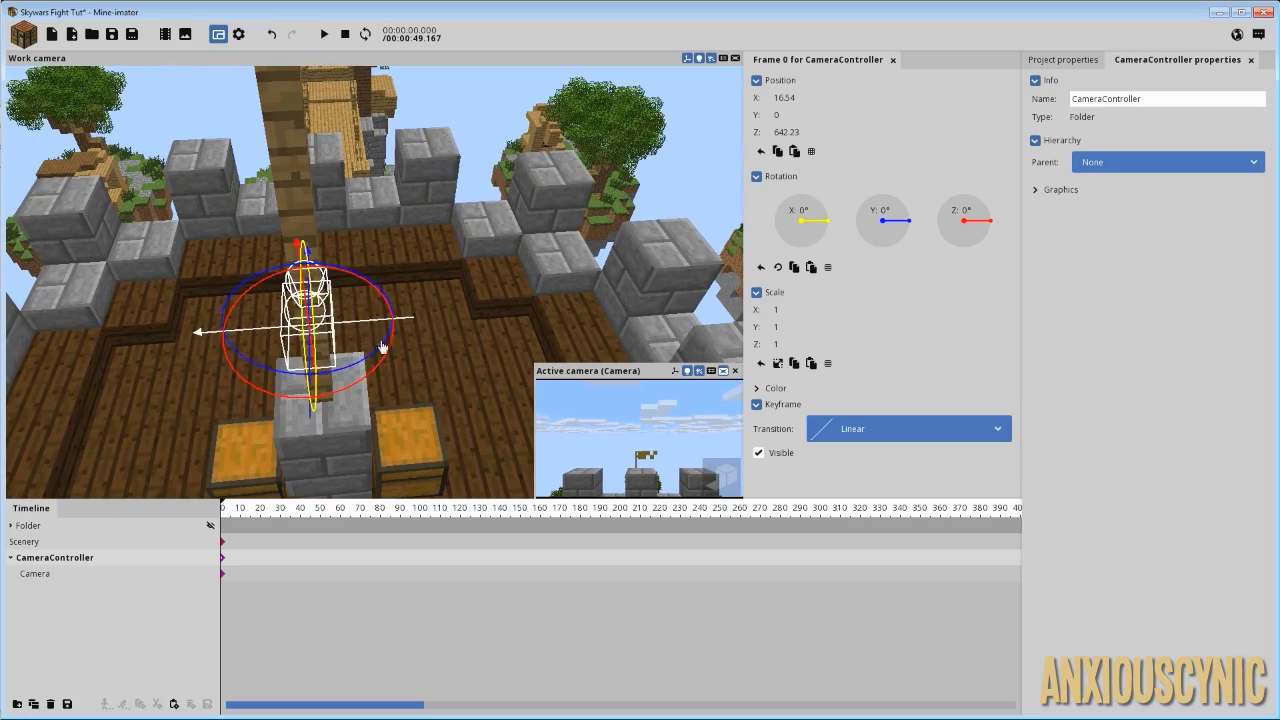
middle_click_drag(366, 326, 320, 320)
left_click_drag(320, 320, 385, 370)
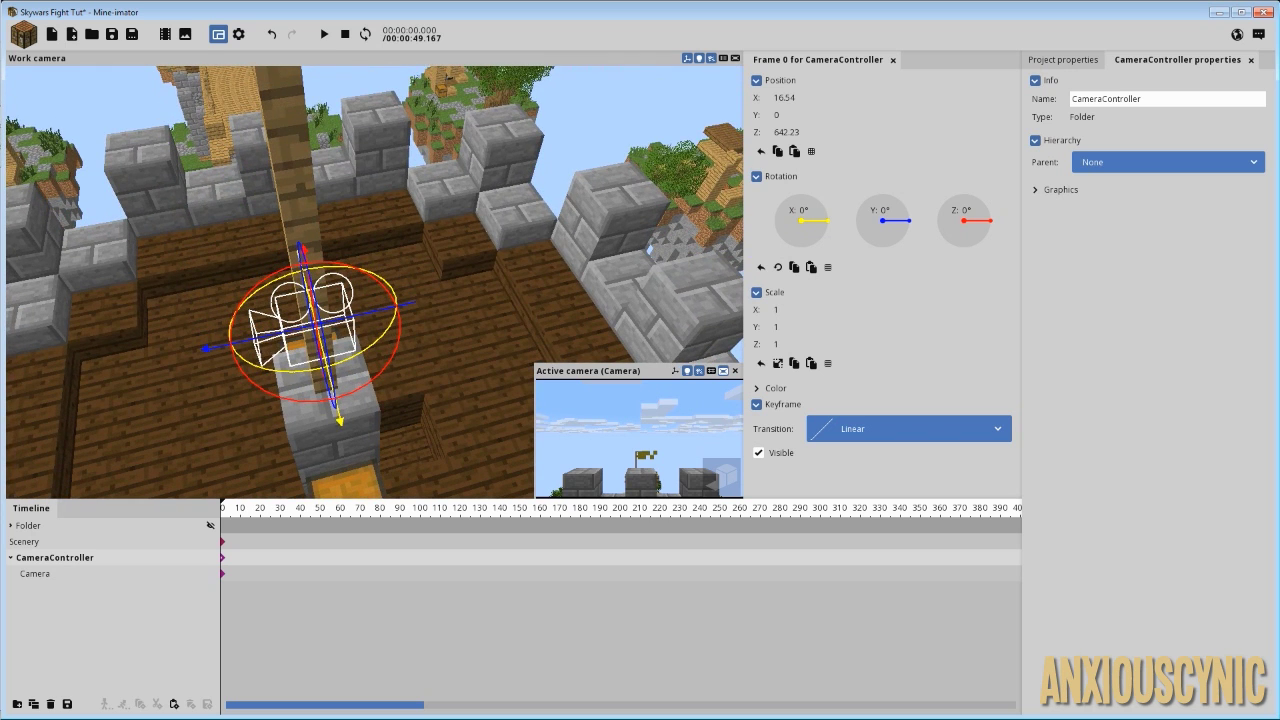
middle_click_drag(340, 360, 447, 370)
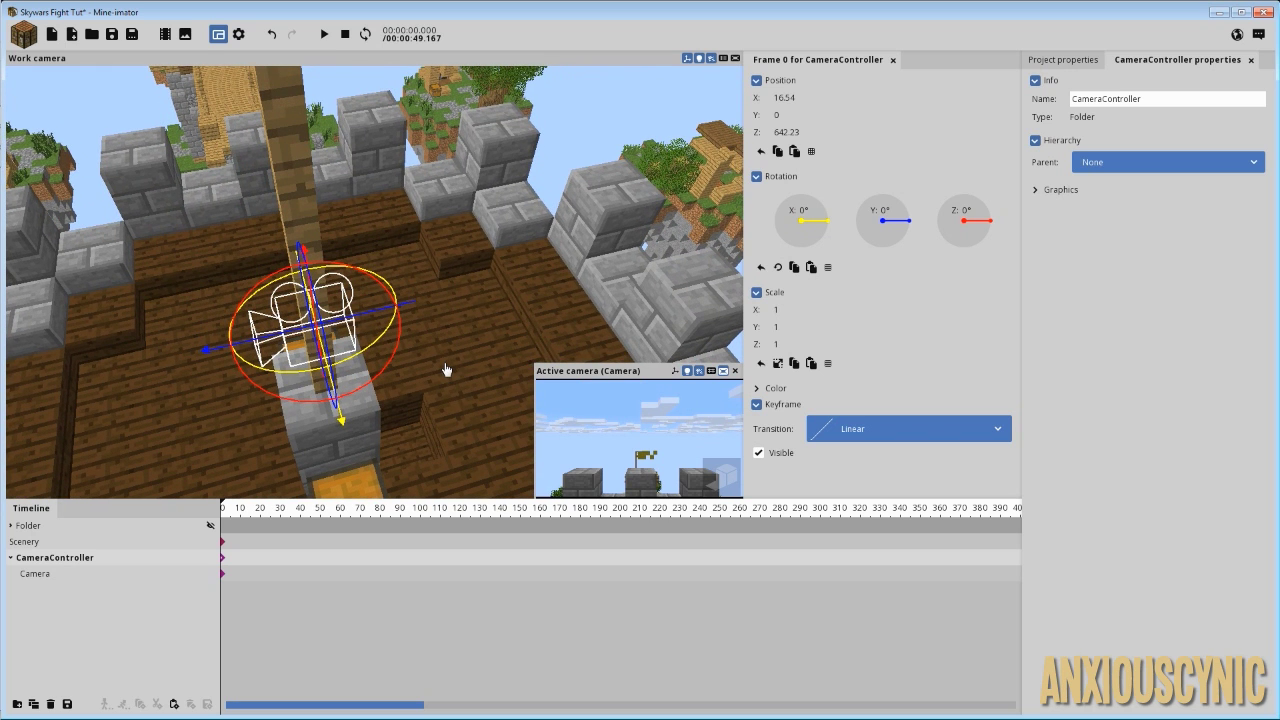
left_click(23, 34)
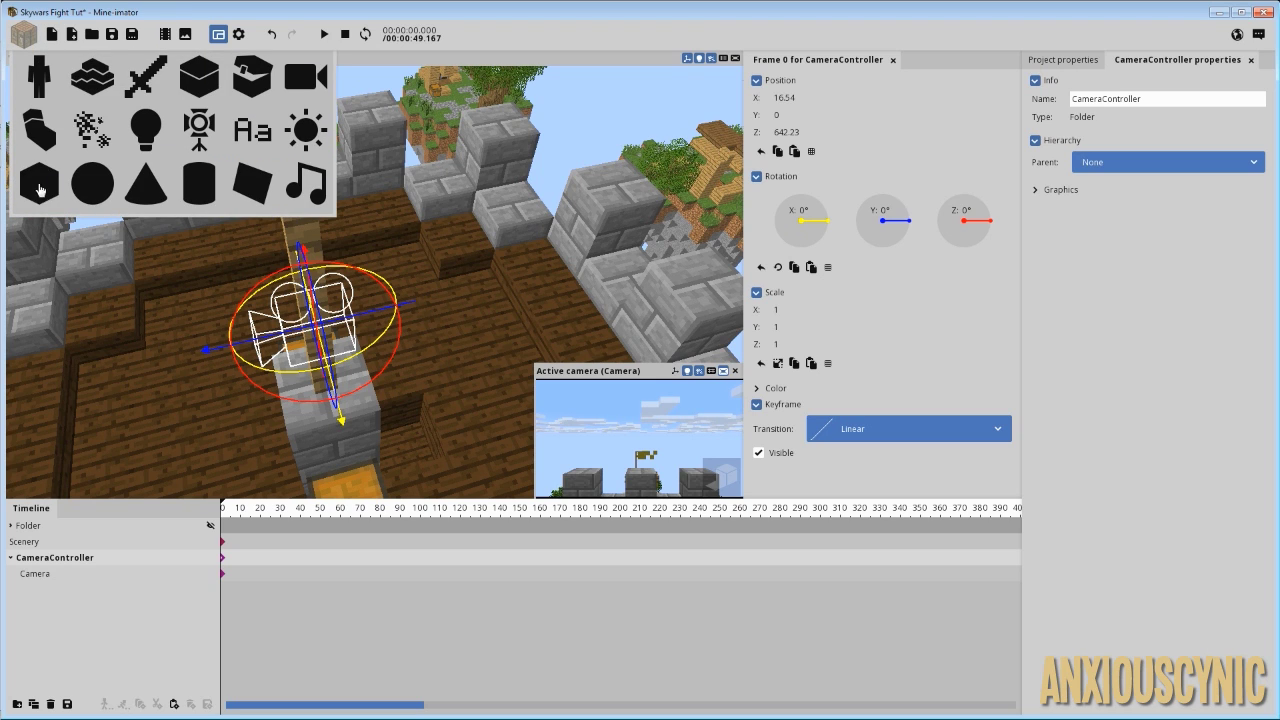
left_click(507, 33)
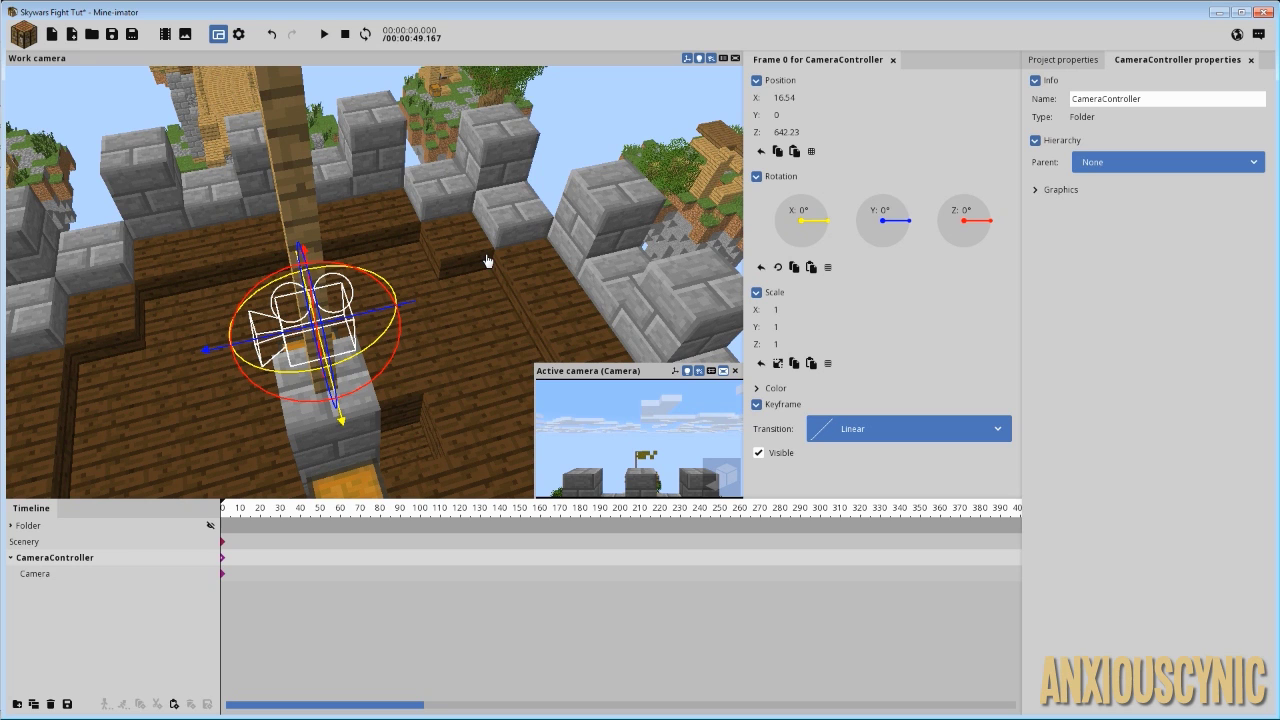
left_click_drag(450, 270, 340, 200)
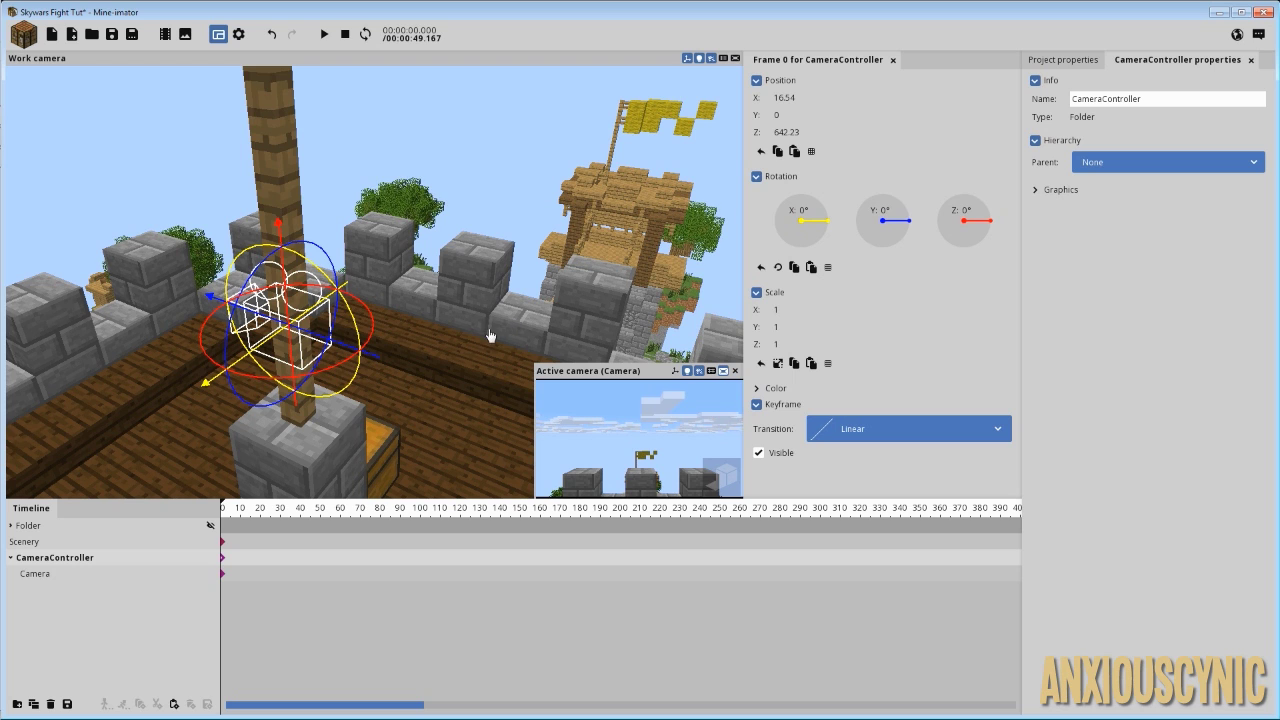
right_click_drag(466, 350, 430, 350)
left_click_drag(430, 350, 491, 343)
scroll(474, 343, "down", 1)
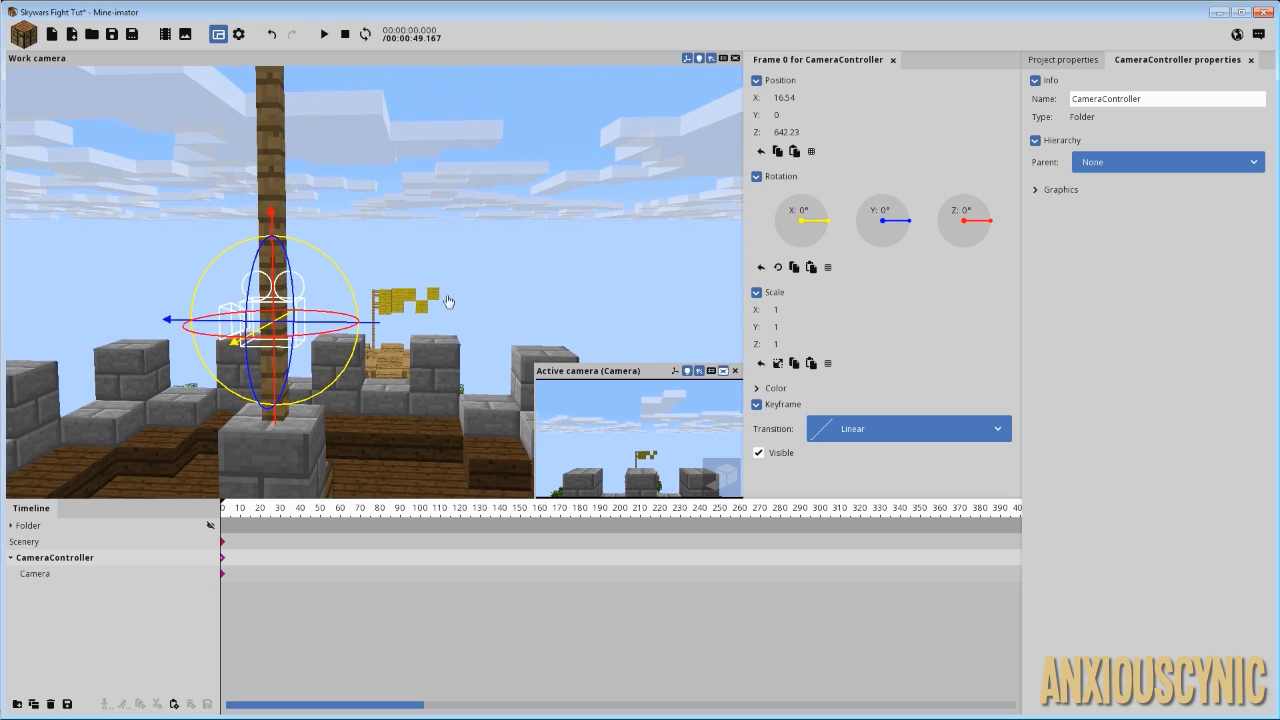
- Move CameraController up to the diamond-ore flag on the tower's pole, at about Y -53.5 and Z 776
left_click_drag(452, 247, 450, 290)
right_click_drag(437, 272, 437, 150)
right_click_drag(417, 200, 417, 266)
scroll(417, 266, "down", 2)
left_click_drag(417, 266, 375, 380)
scroll(375, 252, "down", 2)
left_click_drag(242, 374, 249, 138)
left_click_drag(287, 228, 400, 240)
left_click_drag(517, 239, 406, 455)
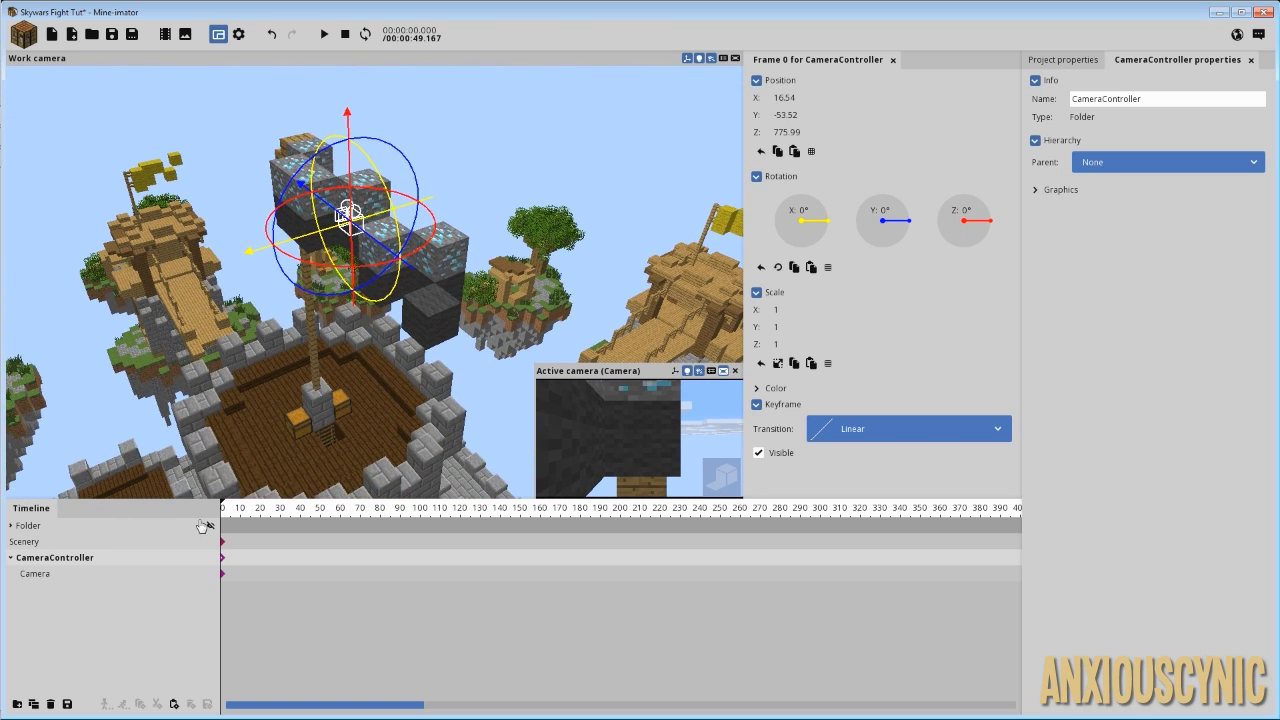
- Move the camera itself away from CameraController along the Y axis to about -140
left_click(40, 574)
left_click_drag(344, 393, 714, 234)
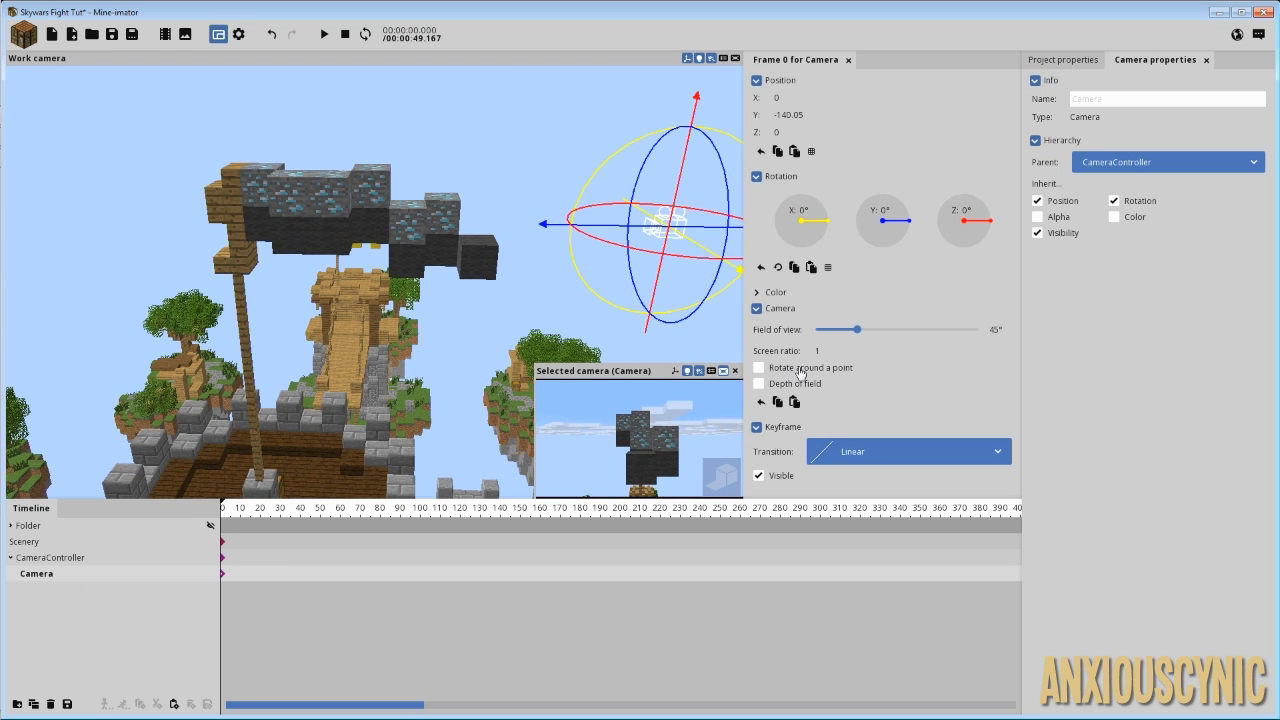
left_click_drag(461, 249, 367, 303)
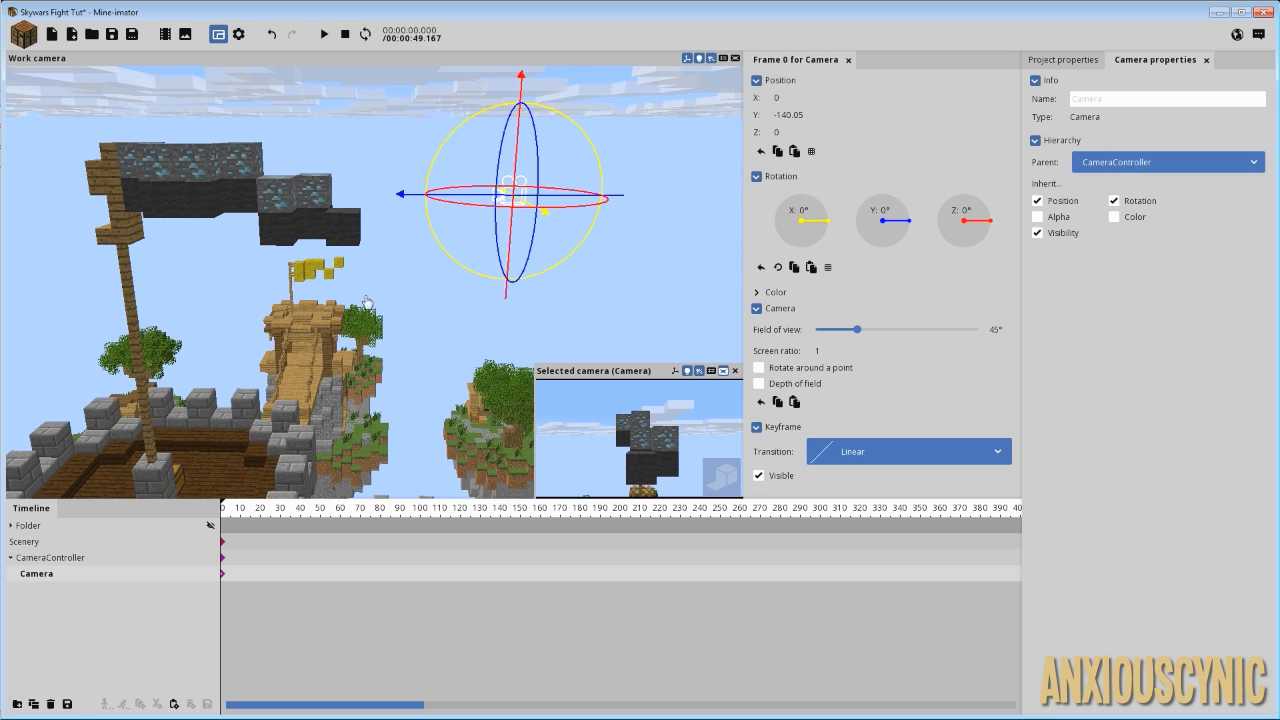
- Raise CameraController to about Z 785.6 and bring the camera closer to the flag, at about Y -126.6
left_click(86, 557)
left_click_drag(228, 166, 223, 143)
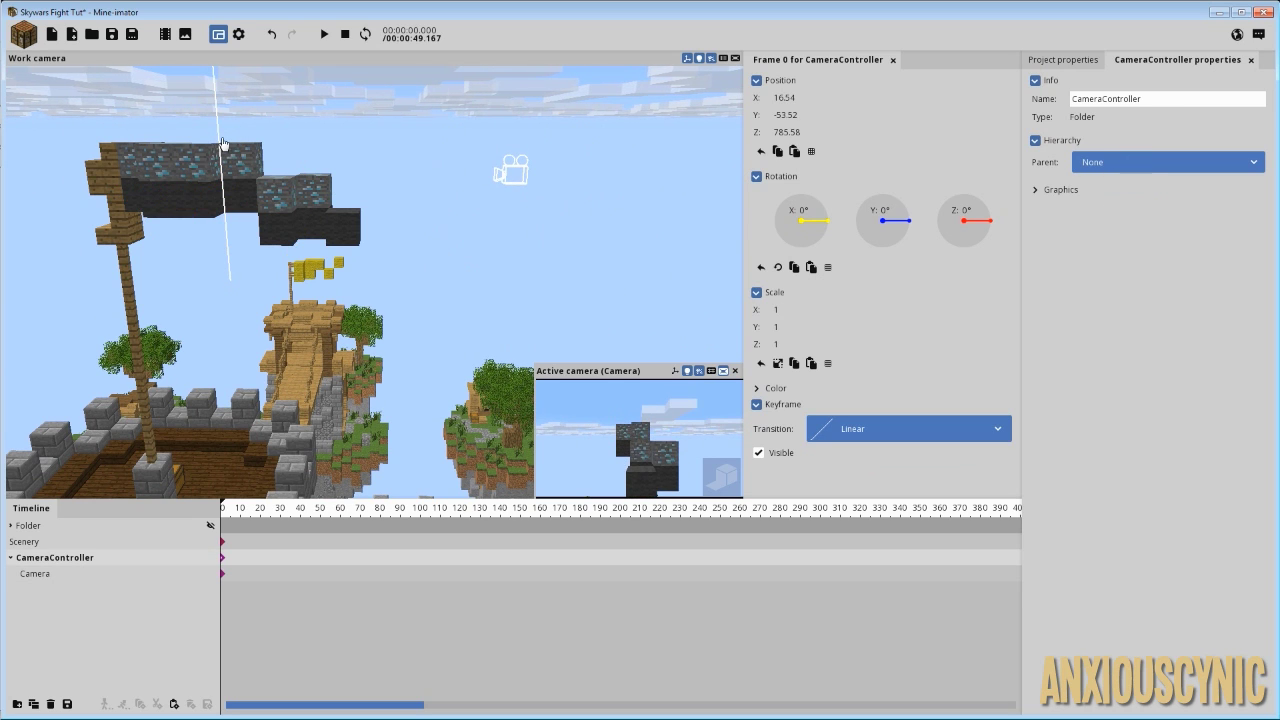
left_click(46, 575)
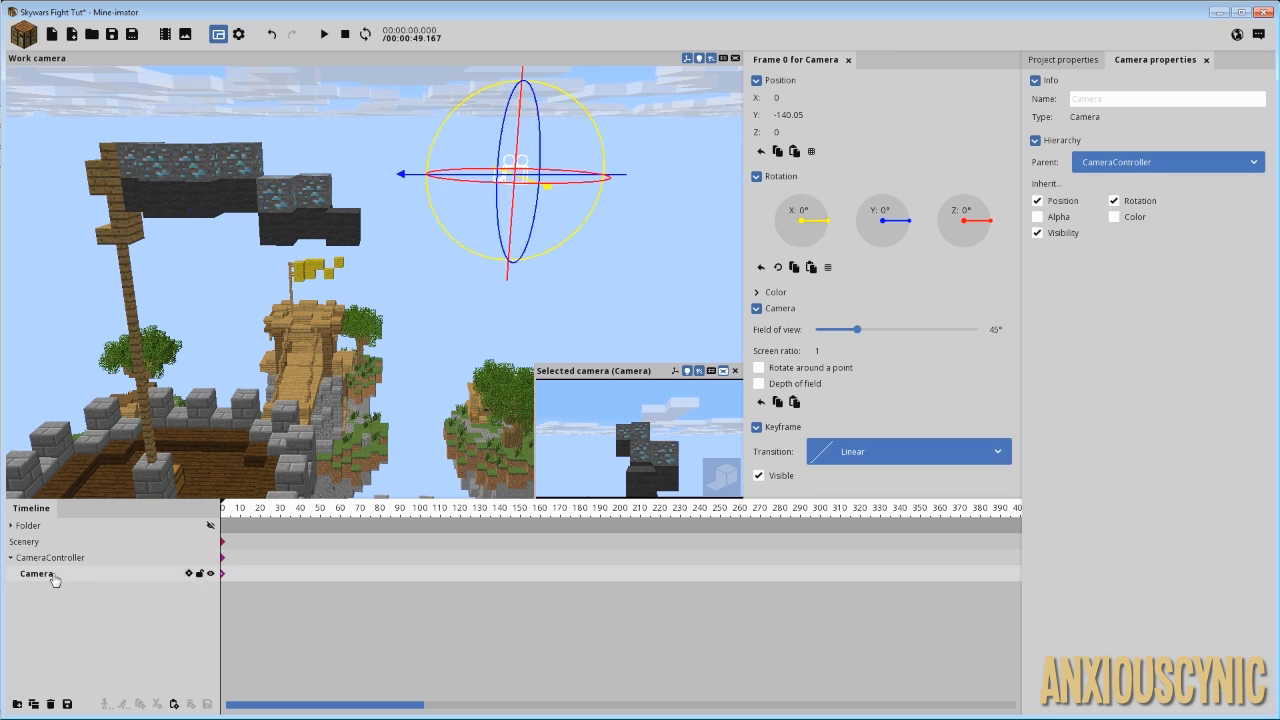
left_click_drag(406, 183, 378, 200)
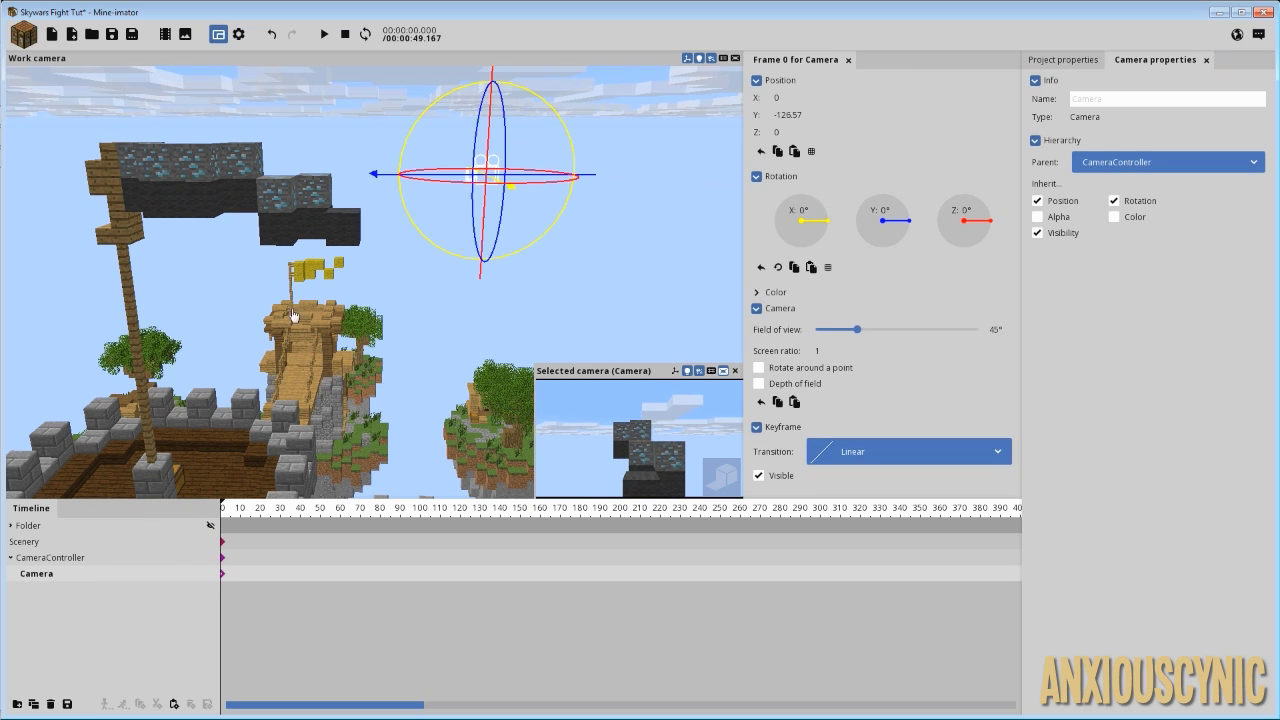
- Try orbiting the camera by rotating CameraController on Z and to about 79° on X, and reset both rotations to 0°
left_click(71, 560)
left_click_drag(338, 138, 348, 188)
right_click(951, 222)
right_click_drag(411, 232, 411, 190)
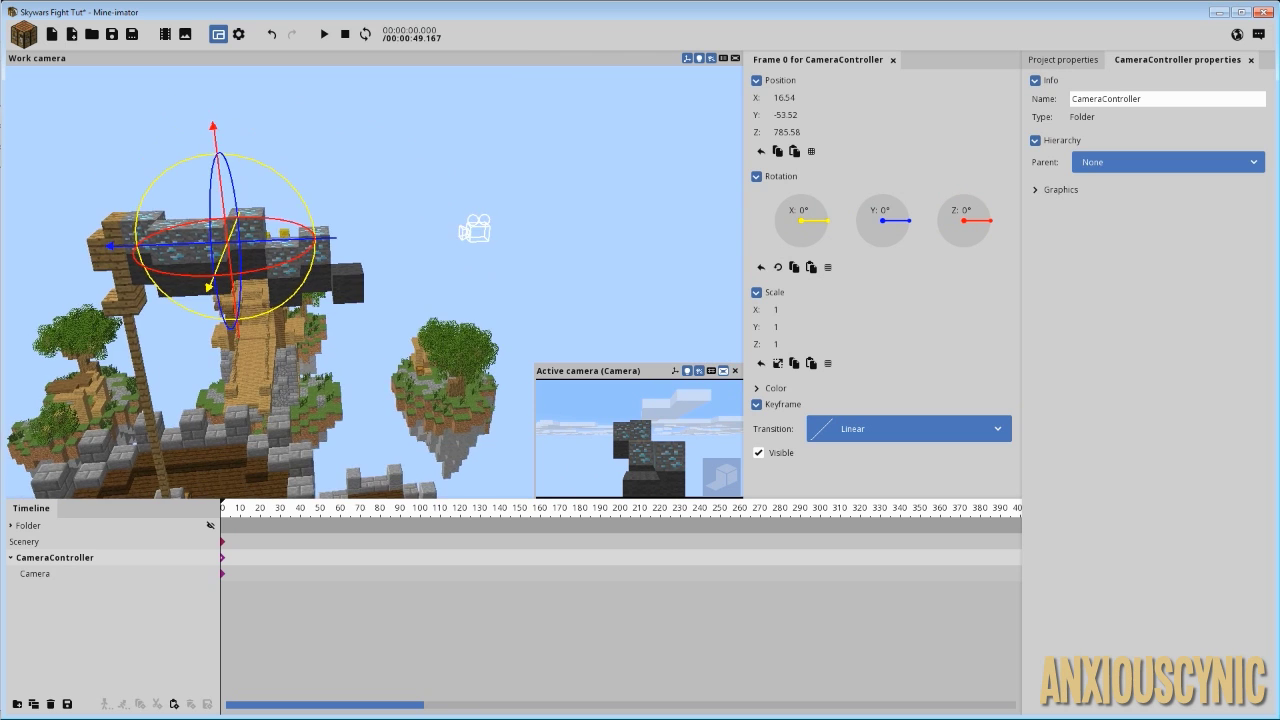
left_click_drag(411, 232, 437, 263)
left_click_drag(297, 199, 193, 153)
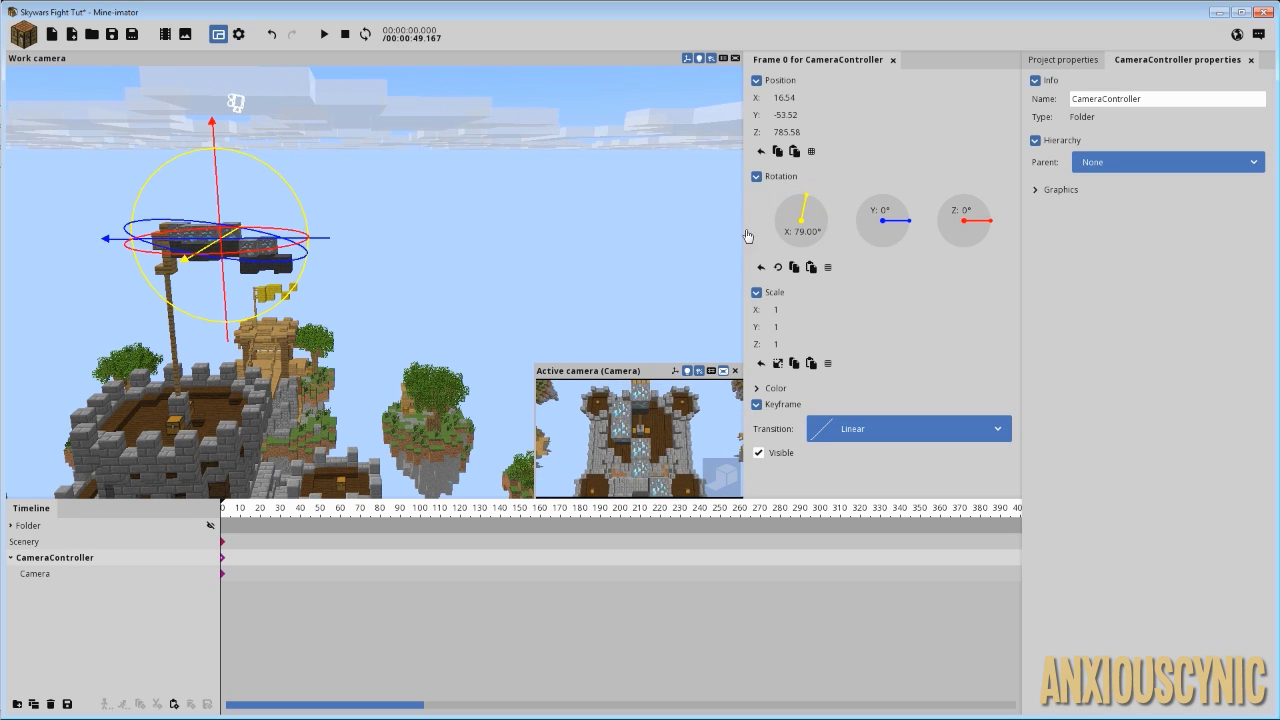
right_click(796, 237)
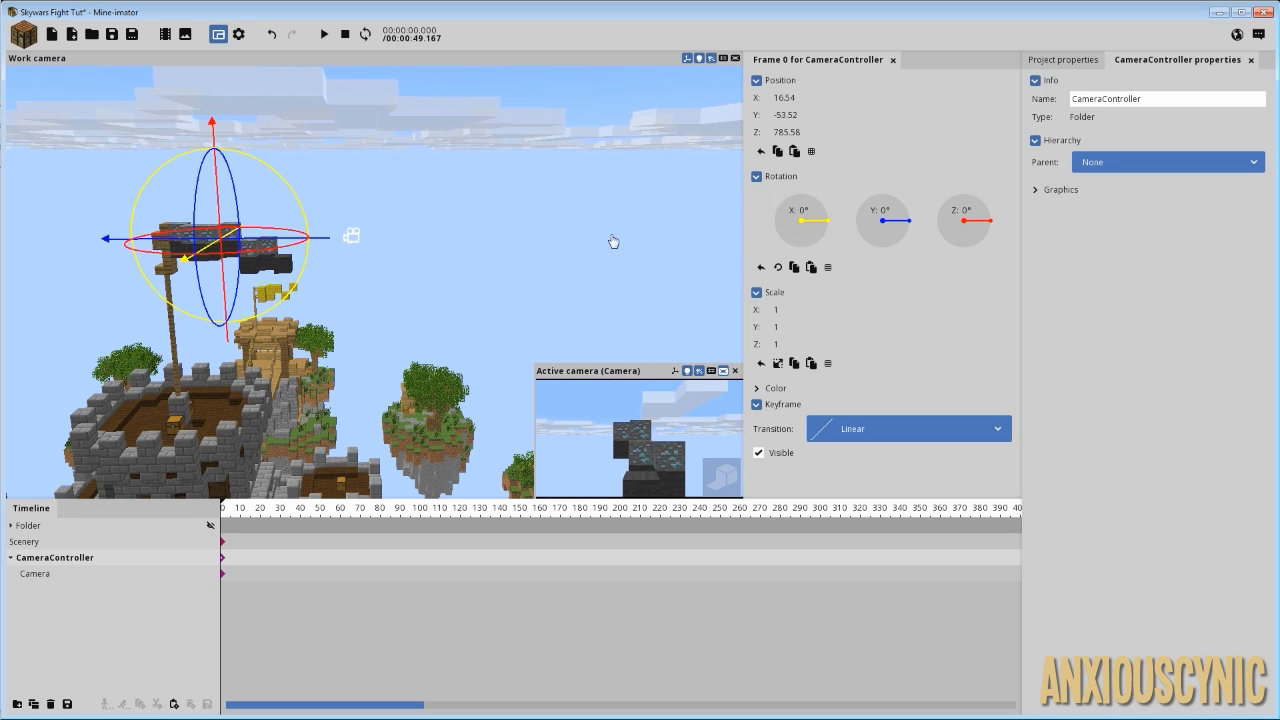
left_click_drag(508, 255, 1068, 504)
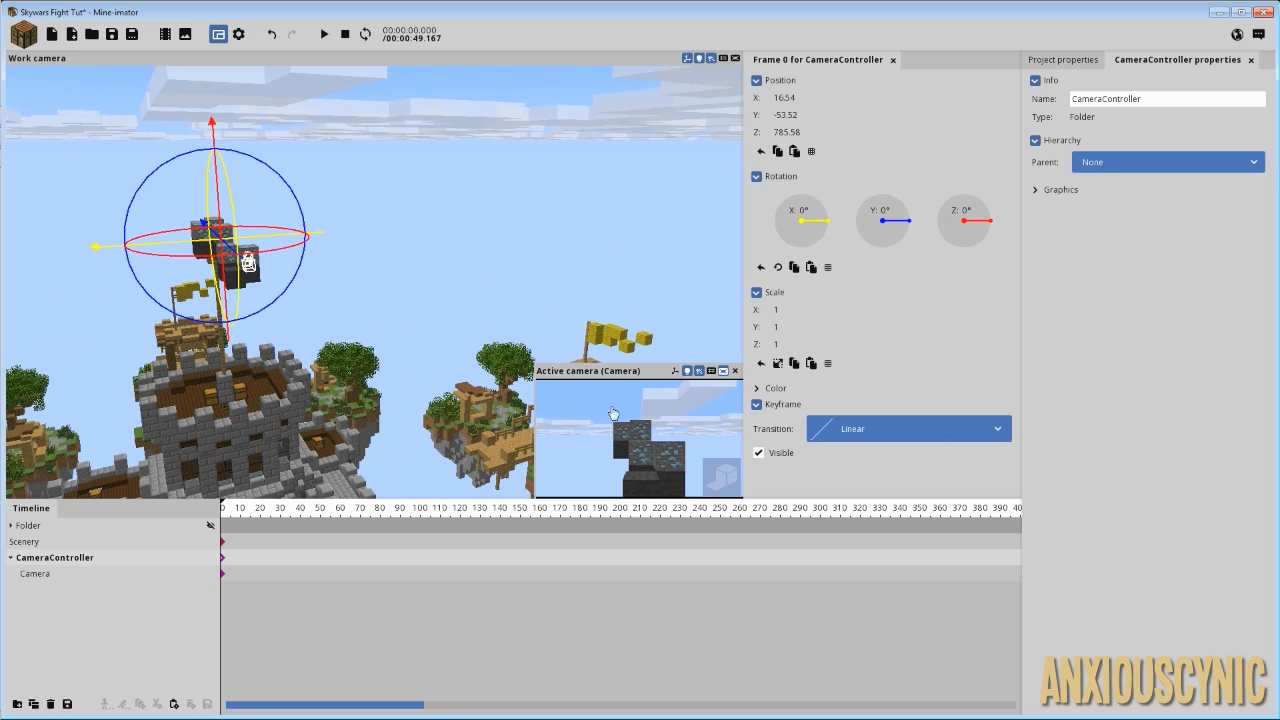
right_click_drag(389, 210, 411, 217)
scroll(411, 217, "up", 2)
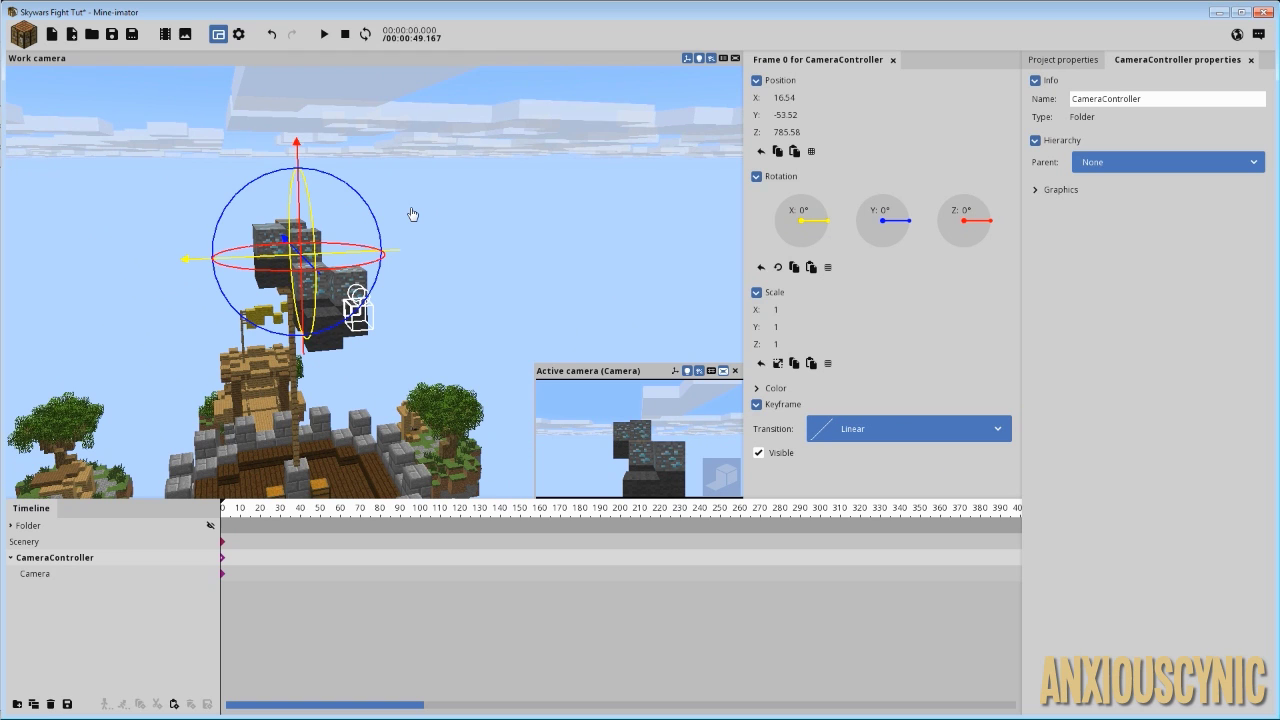
- Inspect the placement of CameraController and its camera around the diamond-ore flag from several angles
mouse_move(337, 189)
left_mouse_down()
mouse_move(402, 234)
mouse_move(394, 217)
mouse_move(234, 194)
mouse_move(403, 269)
mouse_move(360, 190)
left_mouse_up()
right_click(880, 233)
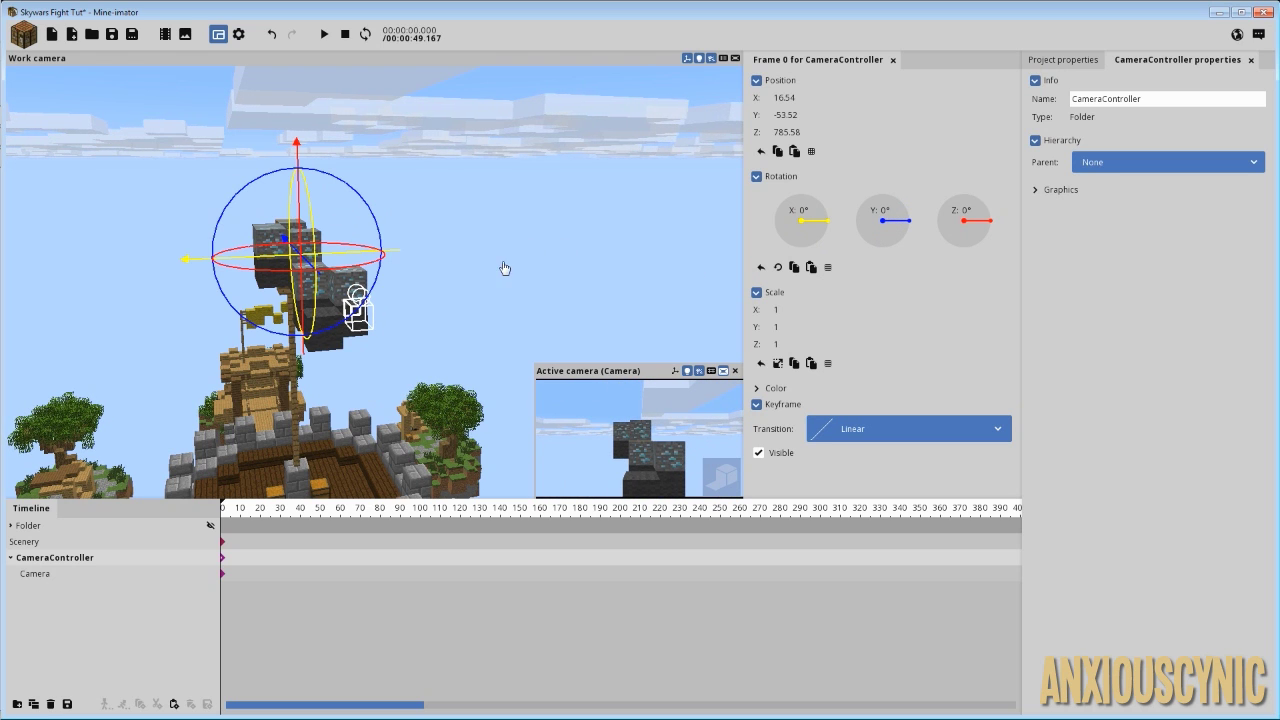
mouse_move(500, 272)
middle_mouse_down()
mouse_move(463, 277)
mouse_move(497, 265)
middle_mouse_up()
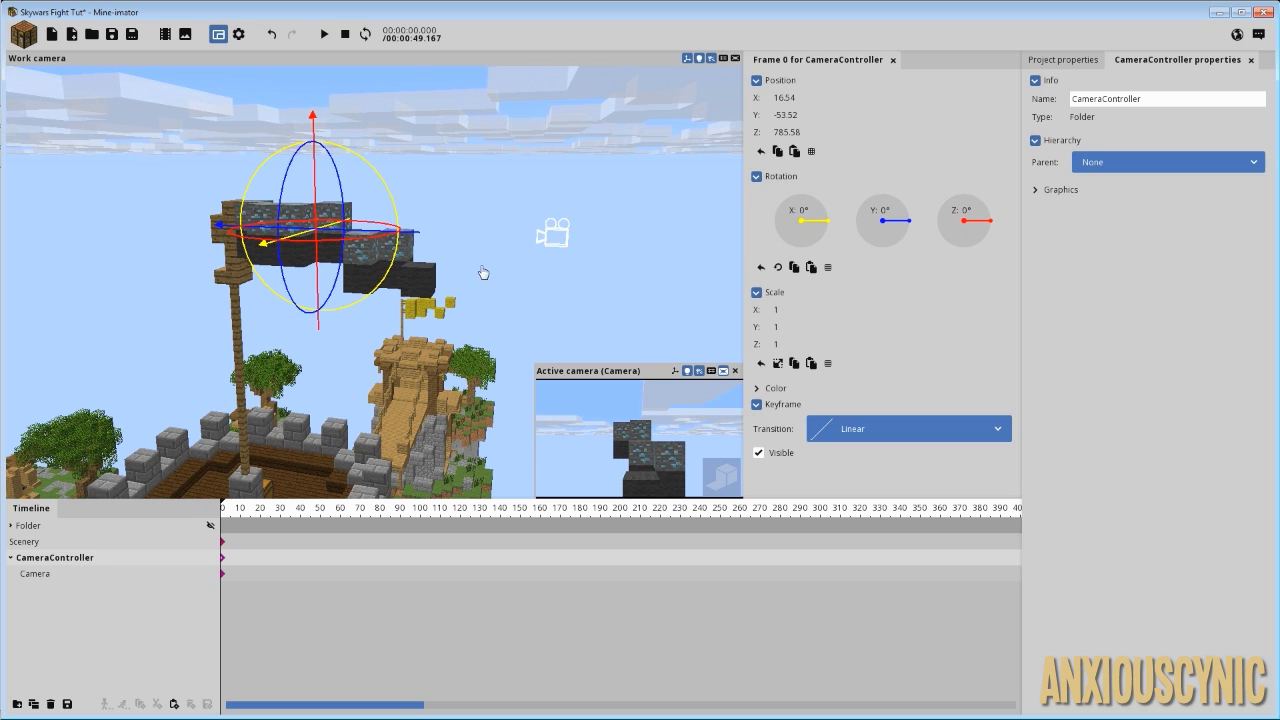
right_click_drag(509, 258, 493, 279)
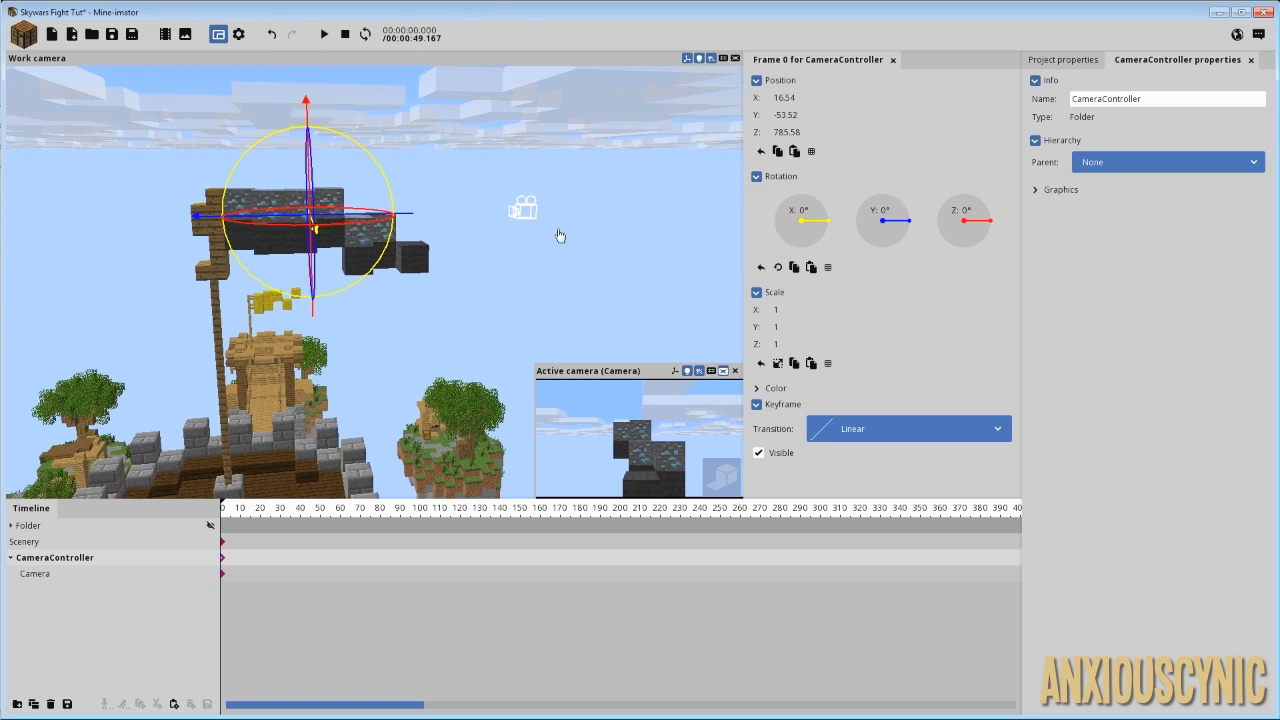
middle_click_drag(569, 247, 364, 199)
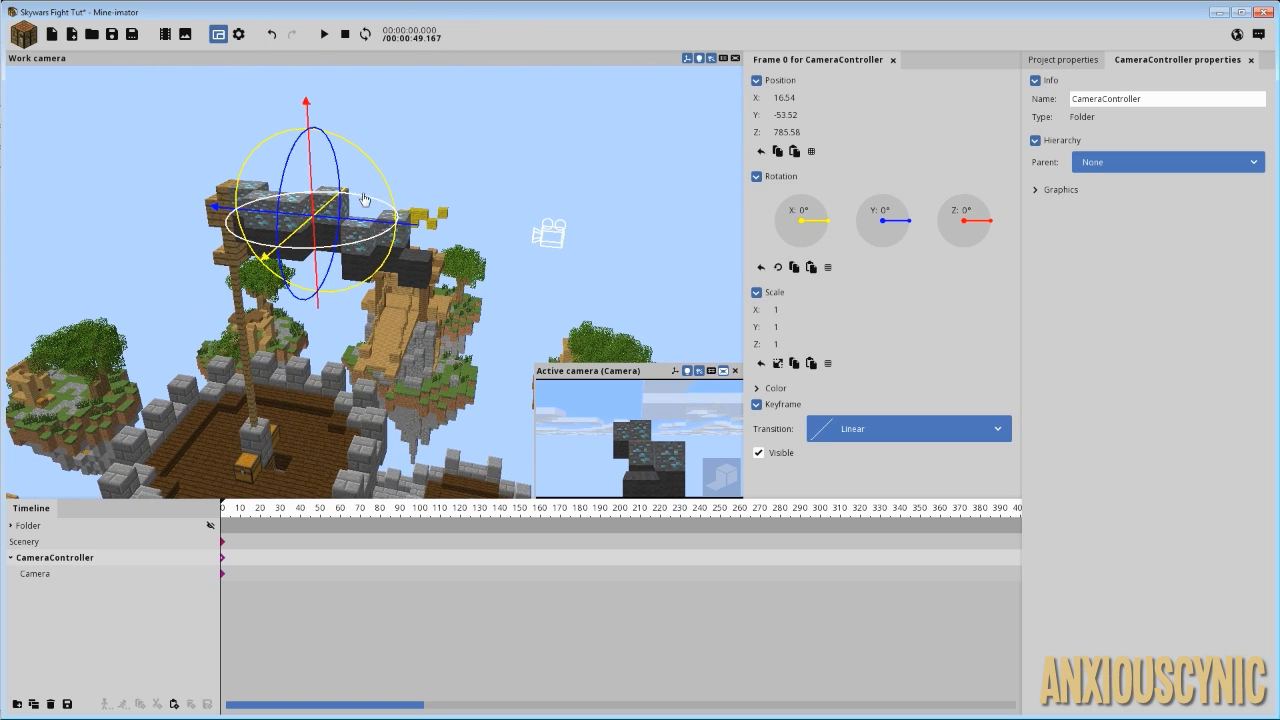
left_click_drag(478, 258, 535, 245)
right_click_drag(478, 258, 493, 210)
middle_click_drag(549, 281, 524, 322)
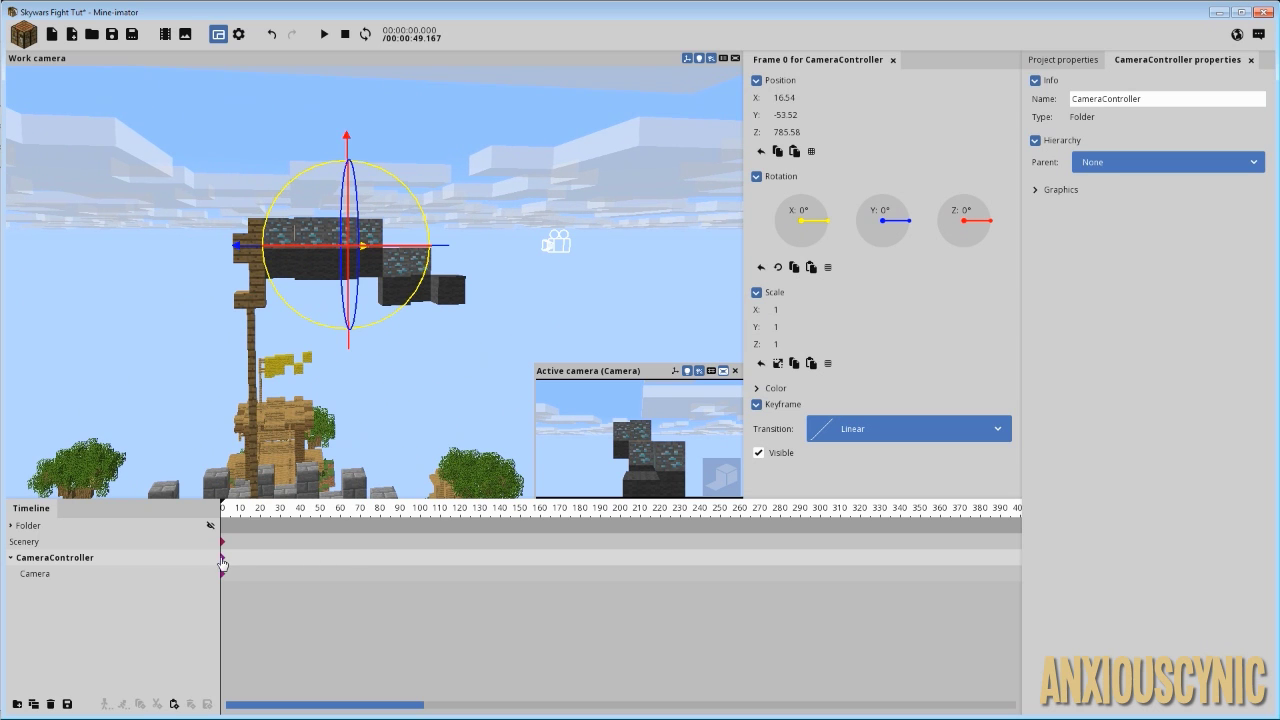
- Move CameraController at frame 0 down to the base of the tower's pole, at about X 16, Y 0 and Z 637
left_click_drag(446, 251, 342, 290)
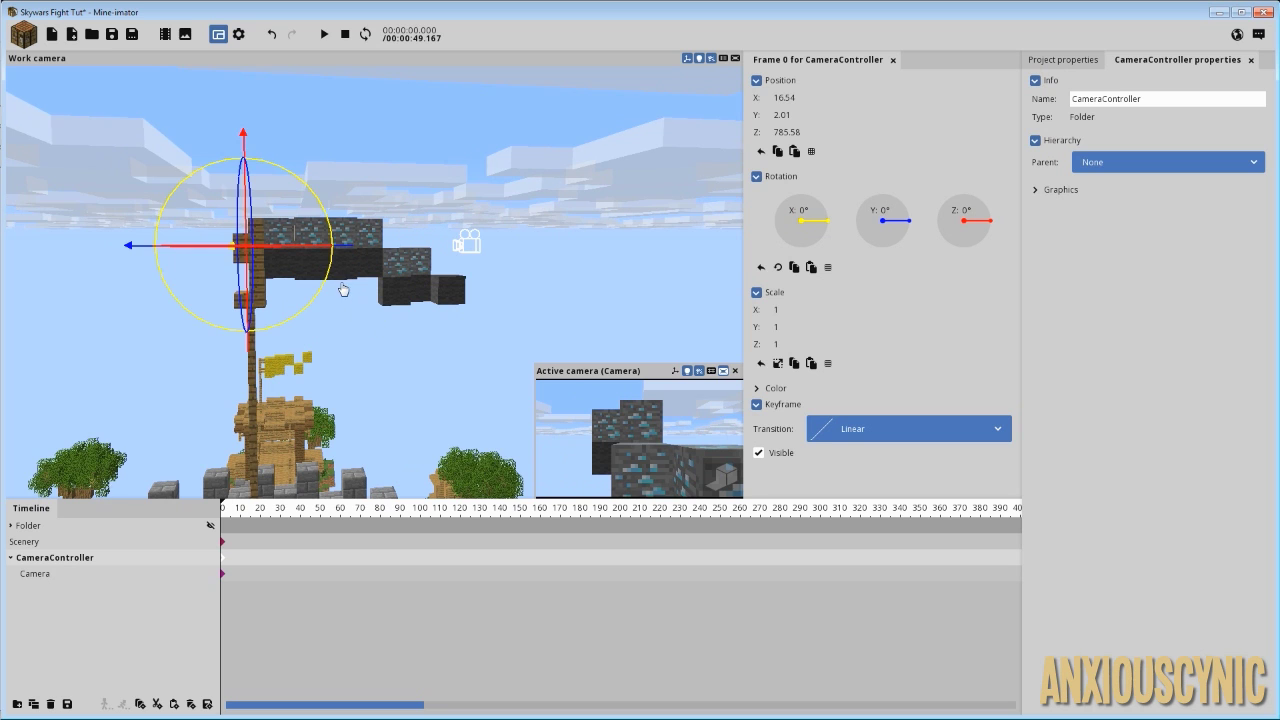
left_click_drag(243, 138, 278, 348)
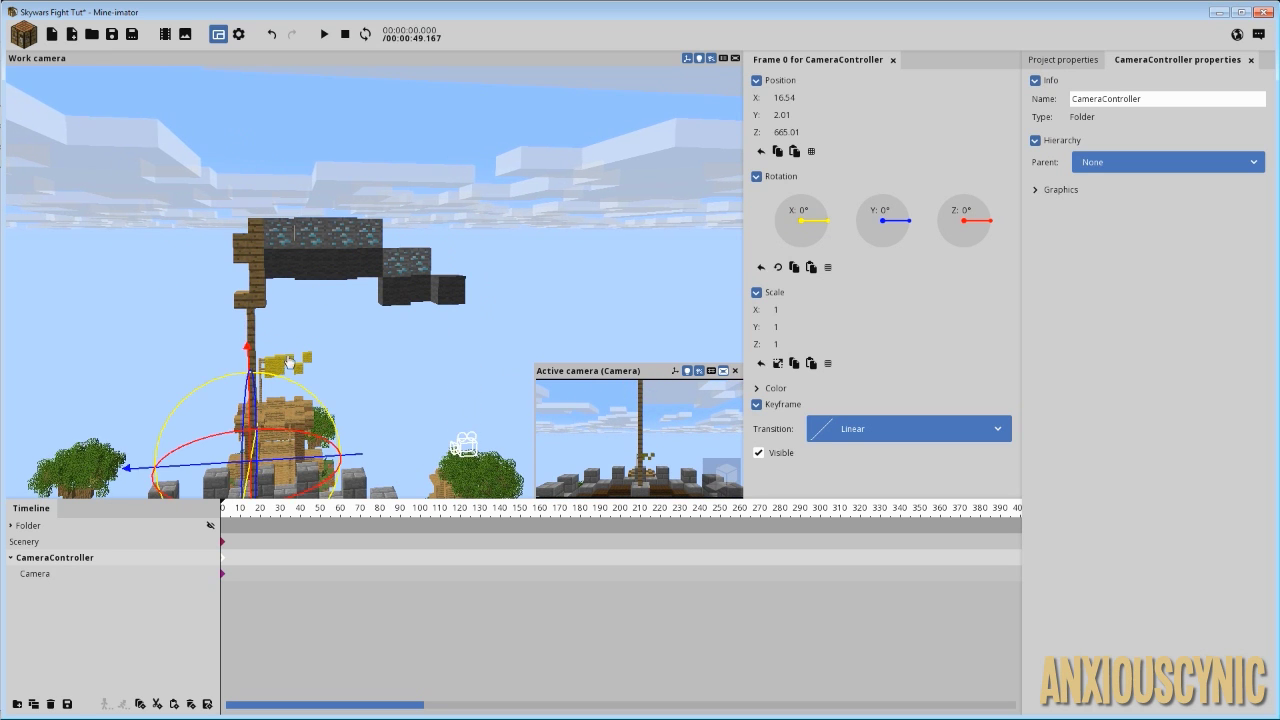
left_click_drag(366, 248, 370, 299)
left_click_drag(283, 175, 340, 250)
scroll(340, 297, "up", 6)
left_click_drag(431, 360, 600, 356)
middle_click_drag(450, 370, 371, 355)
left_click_drag(386, 298, 380, 298)
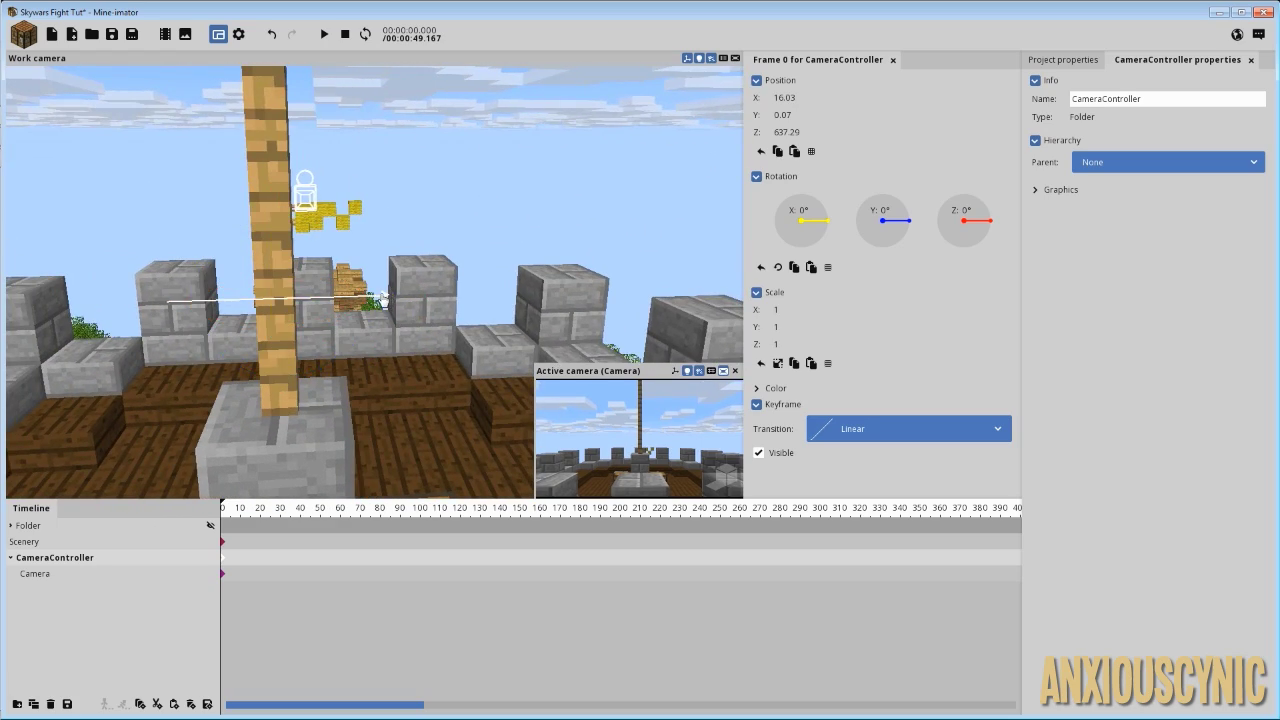
- Keyframe CameraController at frame 150 with its Z rotation set to -360°, and play the orbit from frame 0
left_click(523, 558)
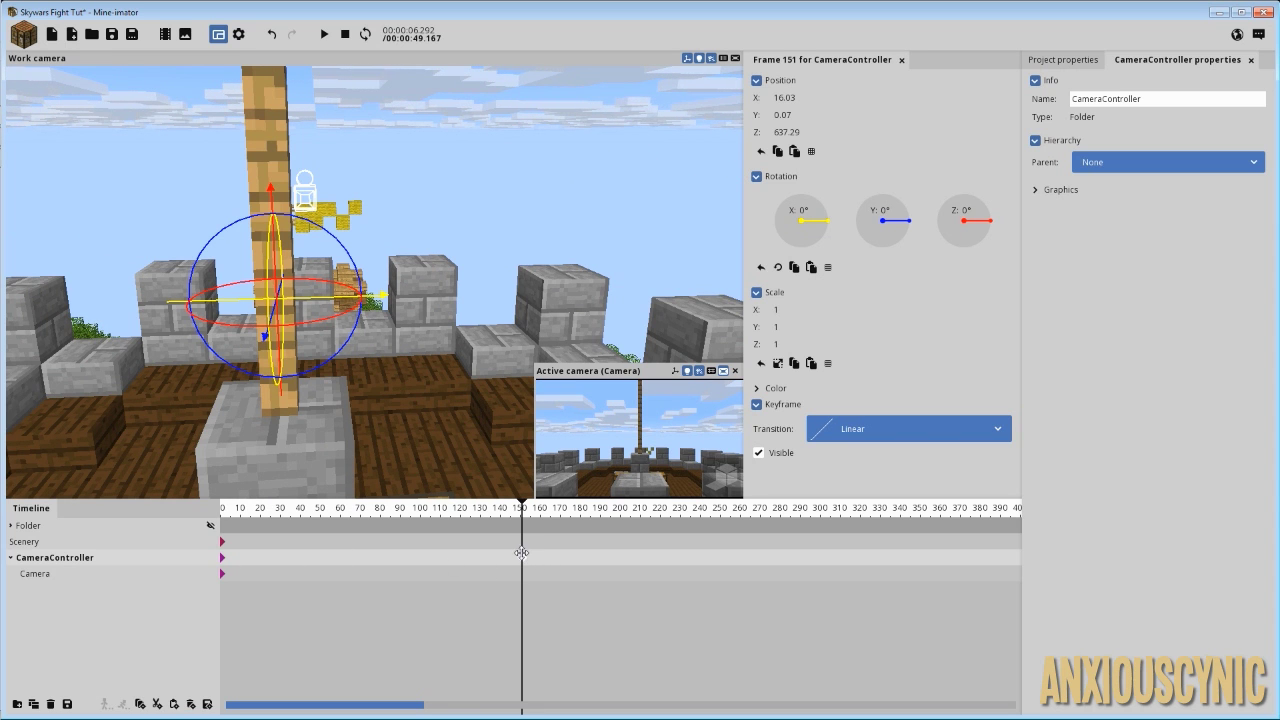
left_click_drag(490, 220, 441, 250)
scroll(441, 250, "down", 4)
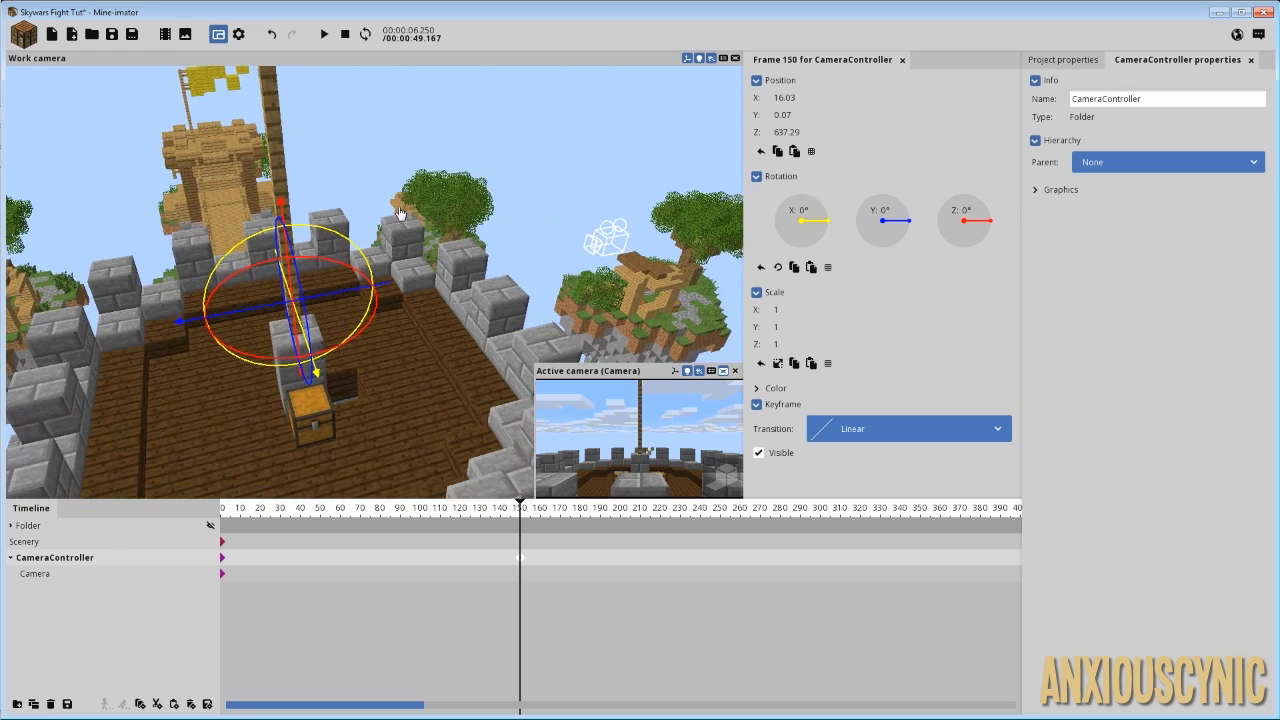
left_click_drag(328, 263, 735, 220)
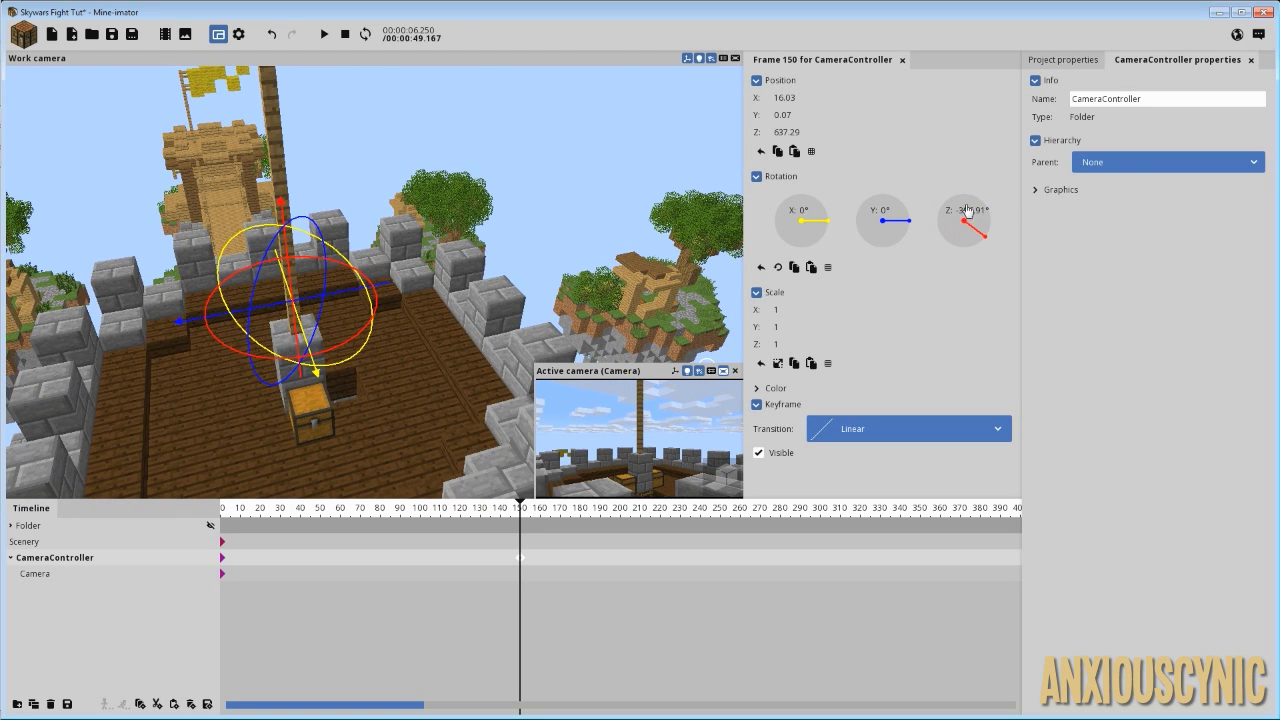
type("360")
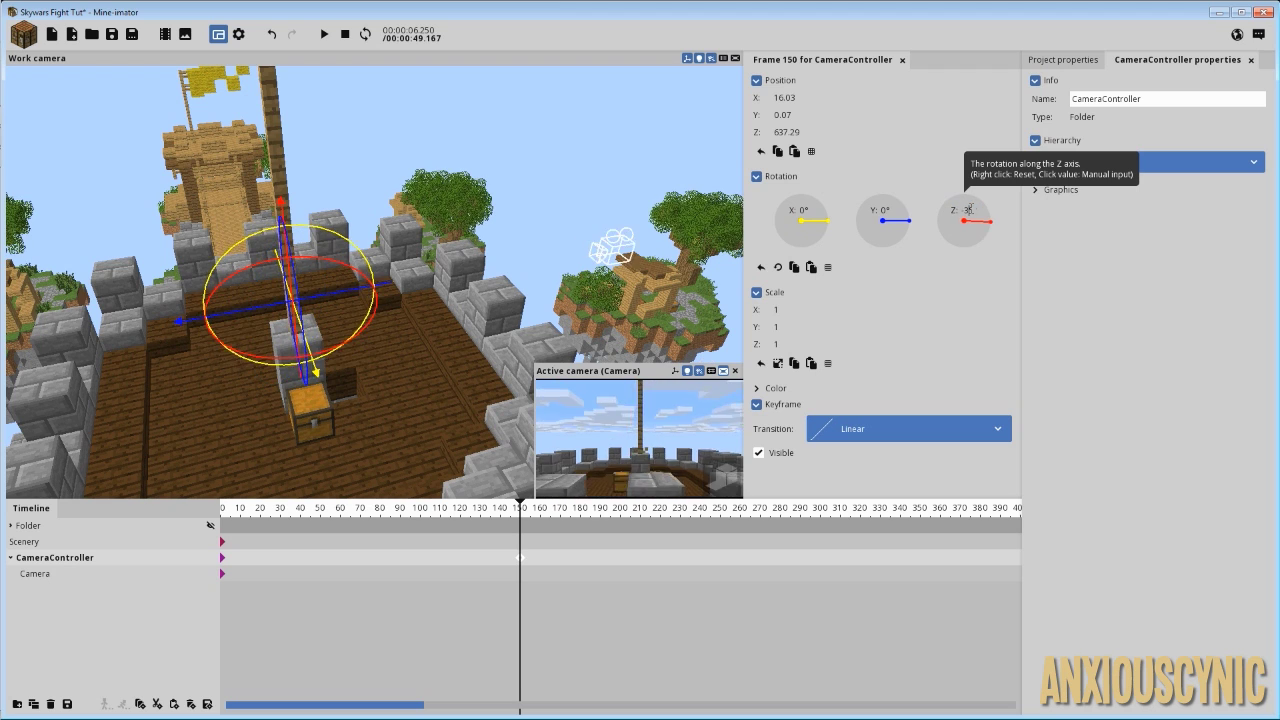
key("Return")
left_click(270, 519)
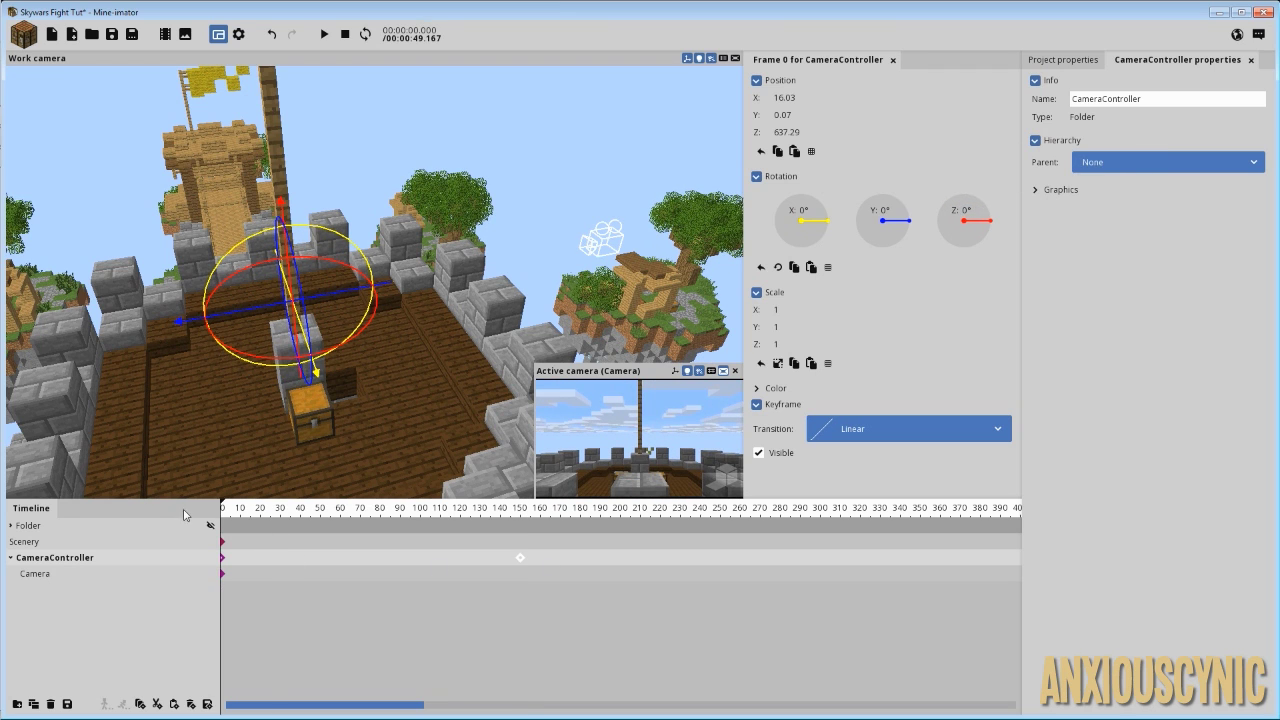
key("space")
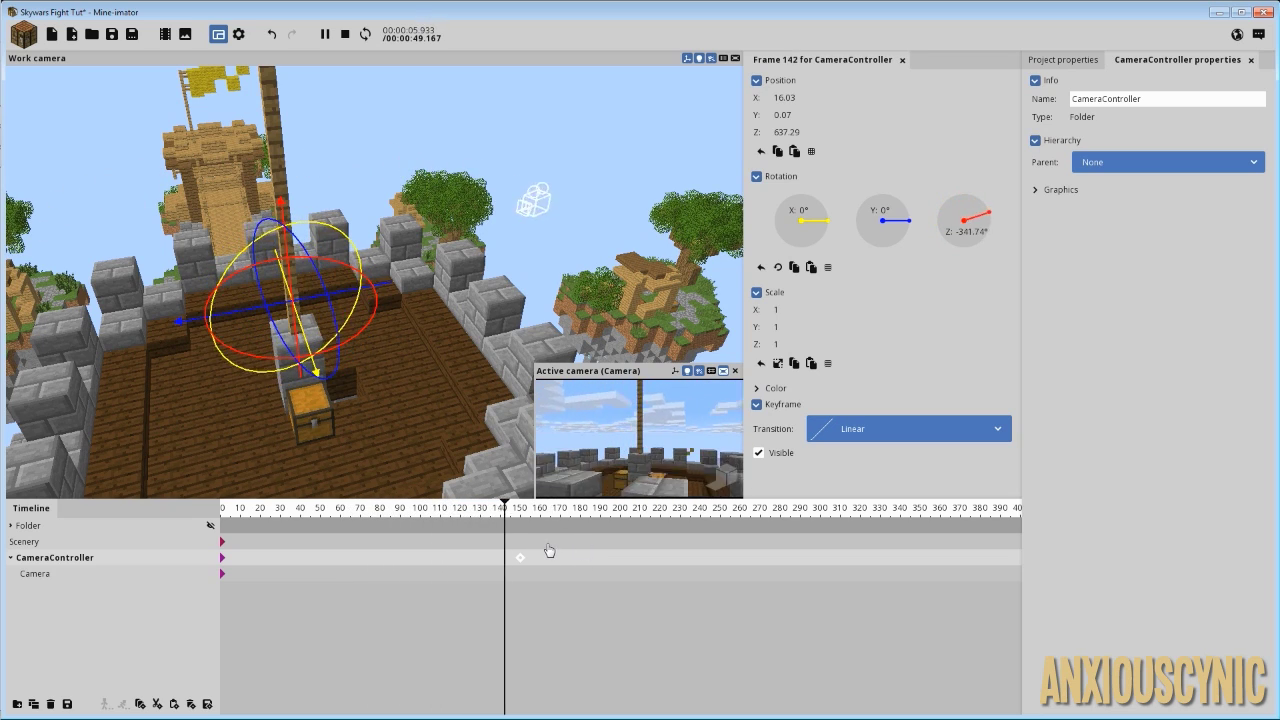
- Raise CameraController at the frame 150 keyframe to the top of the pole, at about Z 796.6
left_click(518, 557)
mouse_move(454, 367)
right_mouse_down()
mouse_move(449, 350)
mouse_move(452, 367)
right_mouse_up()
key("s")
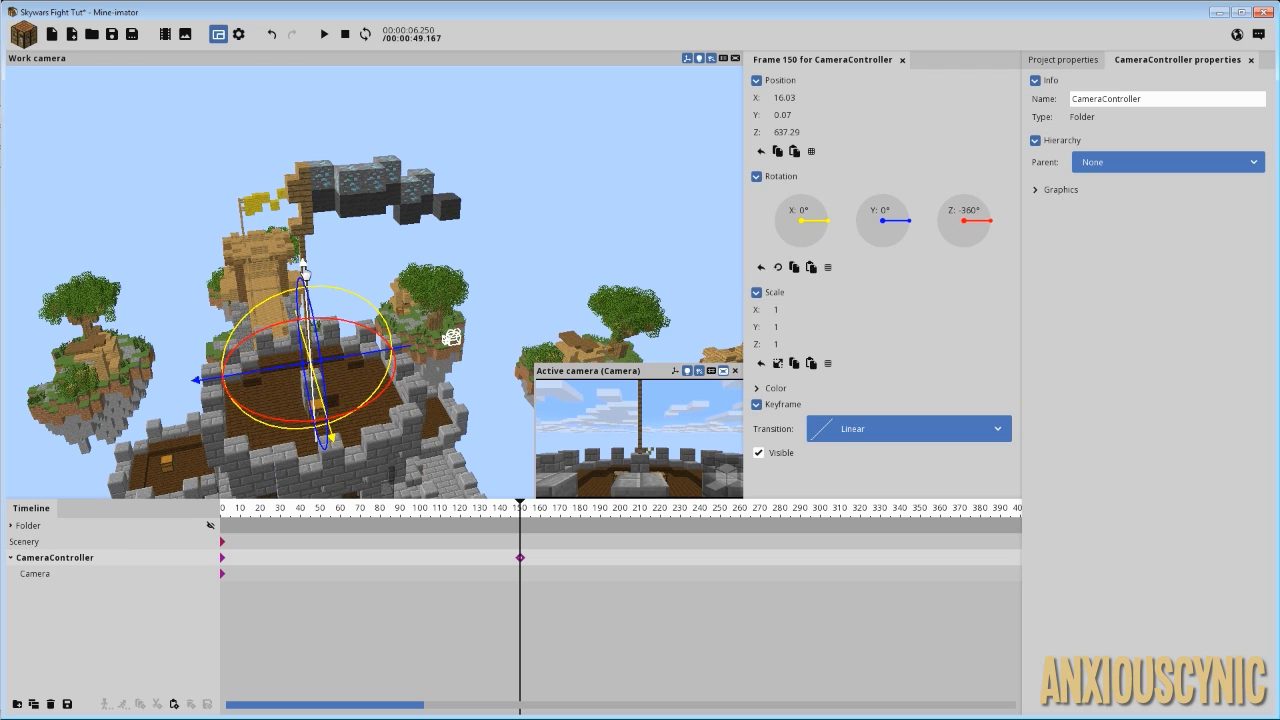
left_click_drag(303, 270, 304, 267)
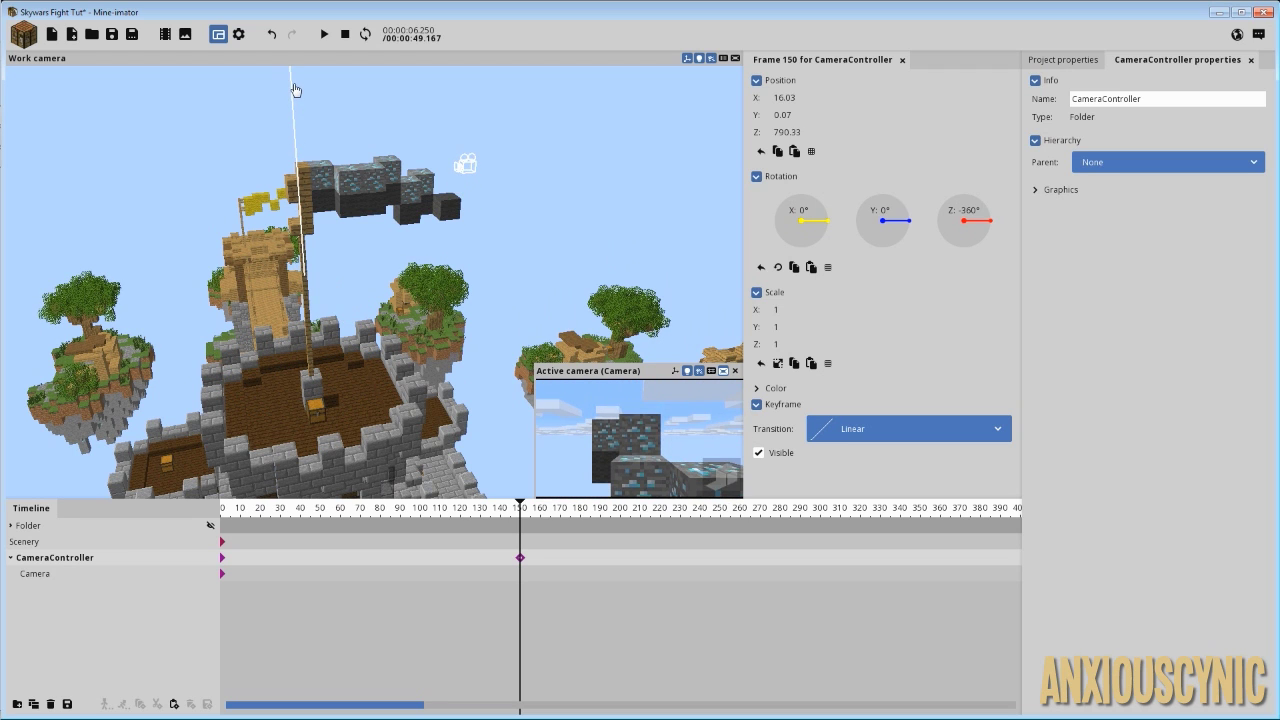
left_click_drag(297, 81, 297, 78)
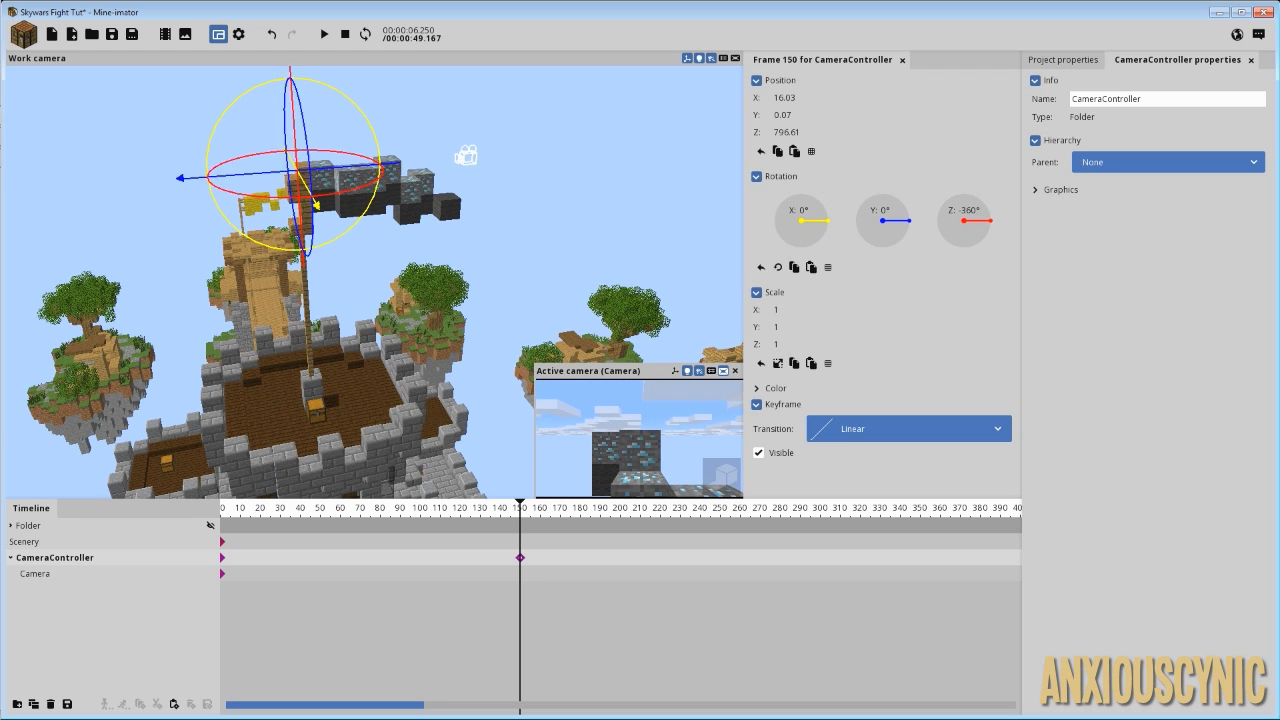
- Play the animation from frame 0 to check the camera spiralling up the pole
left_click_drag(422, 468, 418, 467)
left_click_drag(306, 508, 218, 508)
key("space")
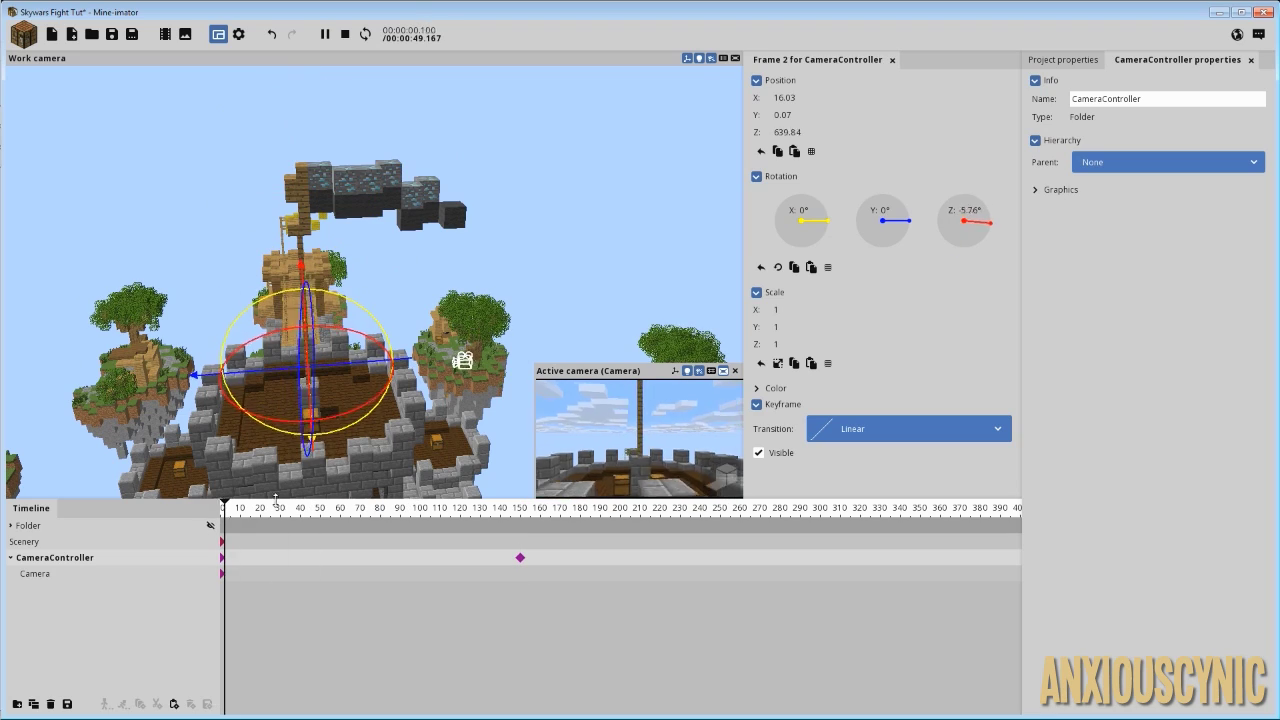